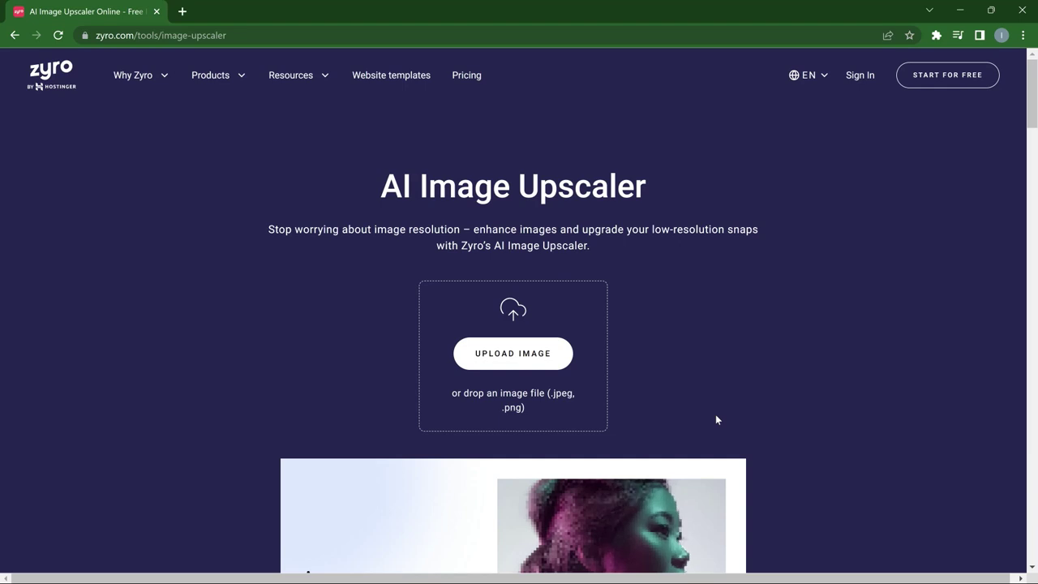
# Step: Upload the 'images' laptop photo to Zyro's AI Image Upscaler for upscaling
pyautogui.scroll(-2, 715, 414)
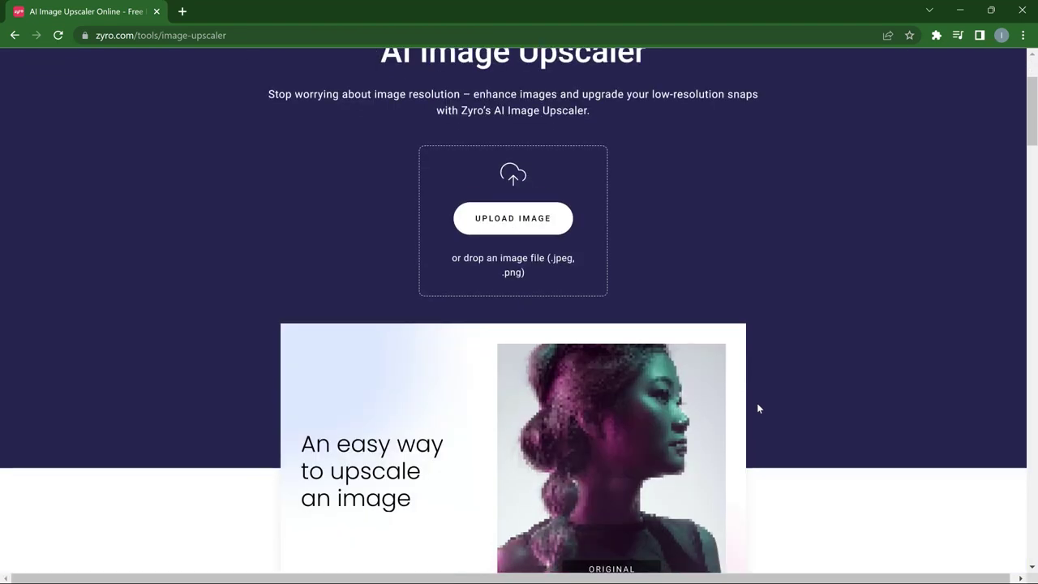
pyautogui.scroll(1, 748, 401)
pyautogui.scroll(1, 635, 371)
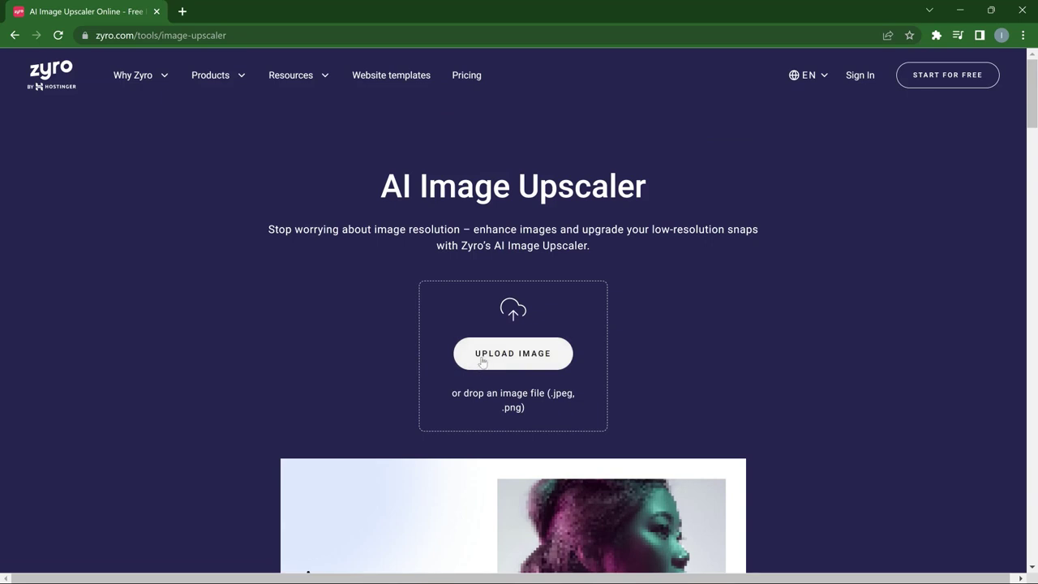
pyautogui.click(516, 359)
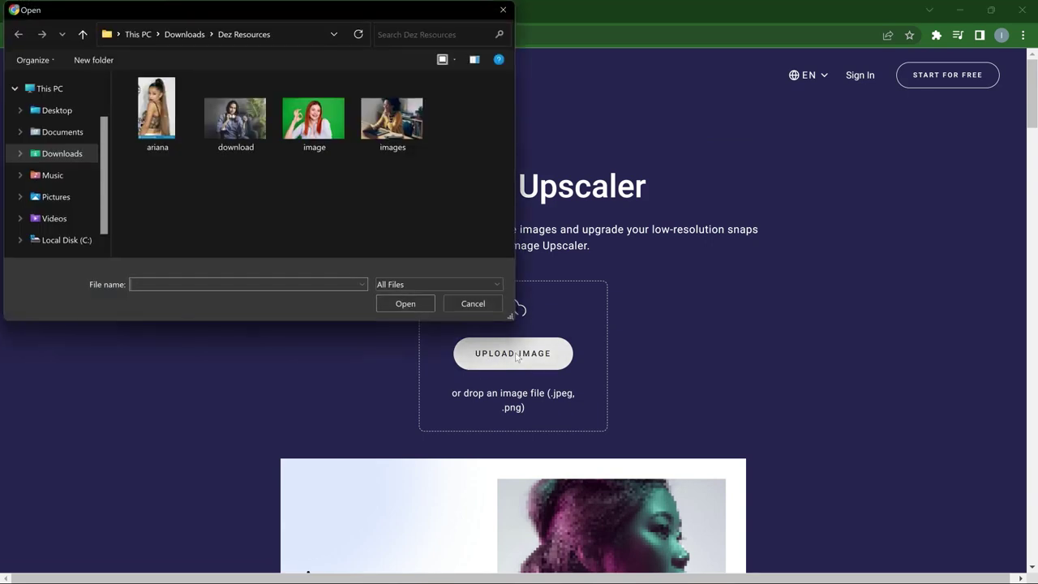
pyautogui.click(405, 143)
pyautogui.click(404, 143)
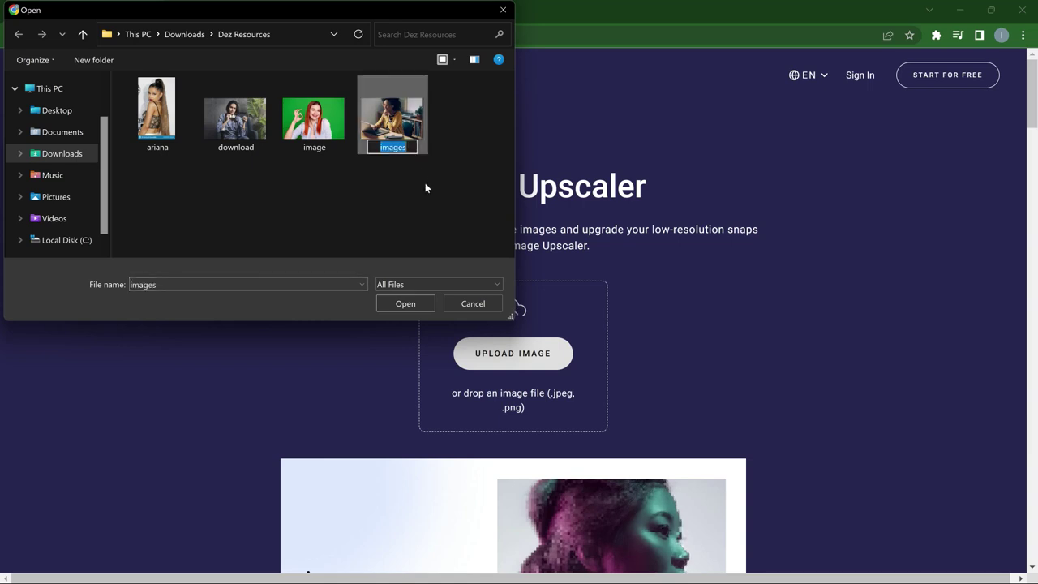
pyautogui.click(406, 303)
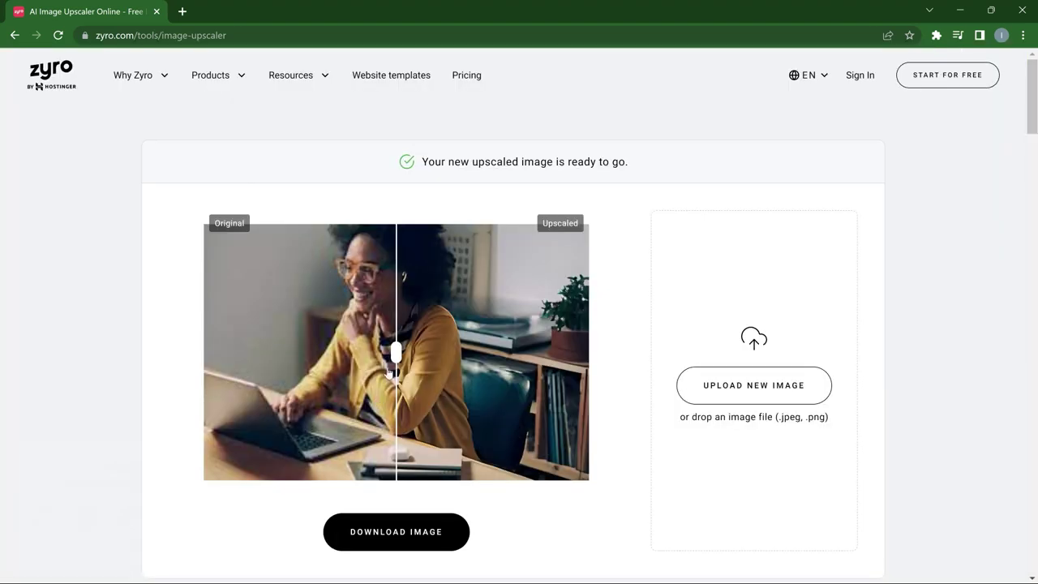
# Step: Drag the Original/Upscaled slider to compare both versions, ending on the upscaled laptop photo
pyautogui.moveTo(401, 352); pyautogui.dragTo(704, 332)
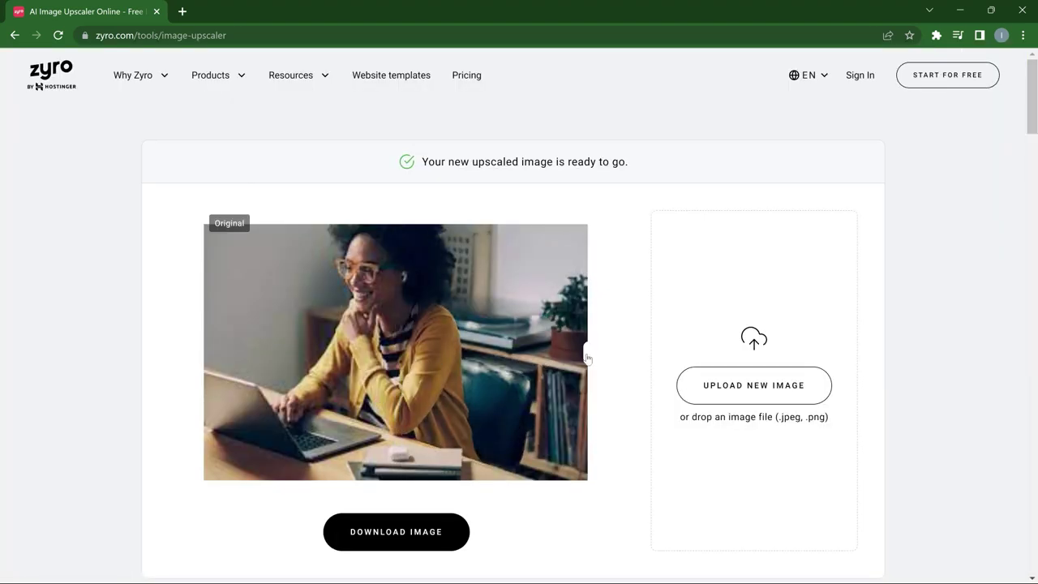
pyautogui.moveTo(585, 357); pyautogui.dragTo(163, 354)
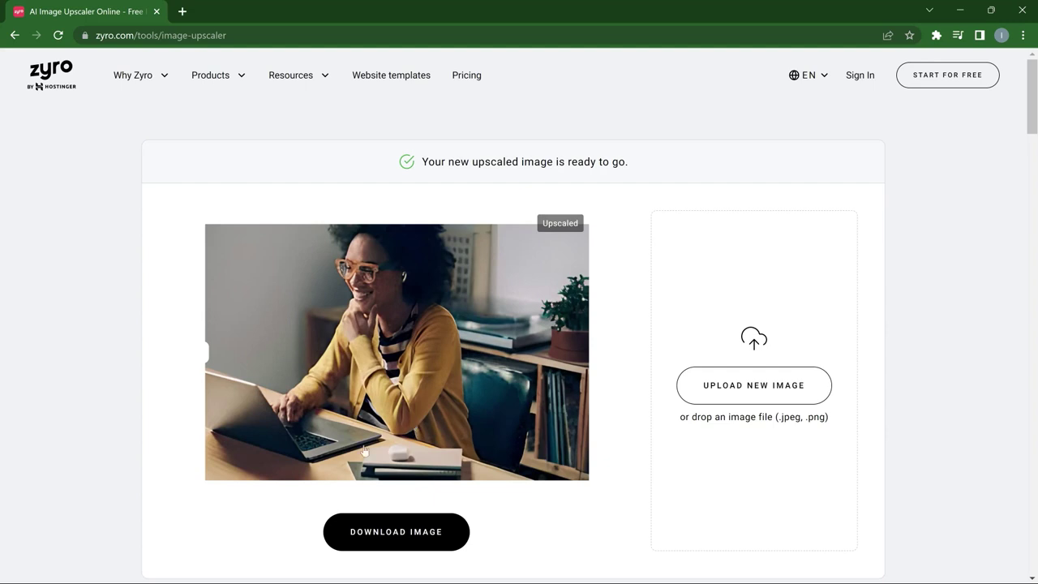
pyautogui.moveTo(211, 354); pyautogui.dragTo(196, 339)
pyautogui.moveTo(197, 340)
pyautogui.mouseDown()
pyautogui.moveTo(254, 352)
pyautogui.moveTo(205, 351)
pyautogui.mouseUp()
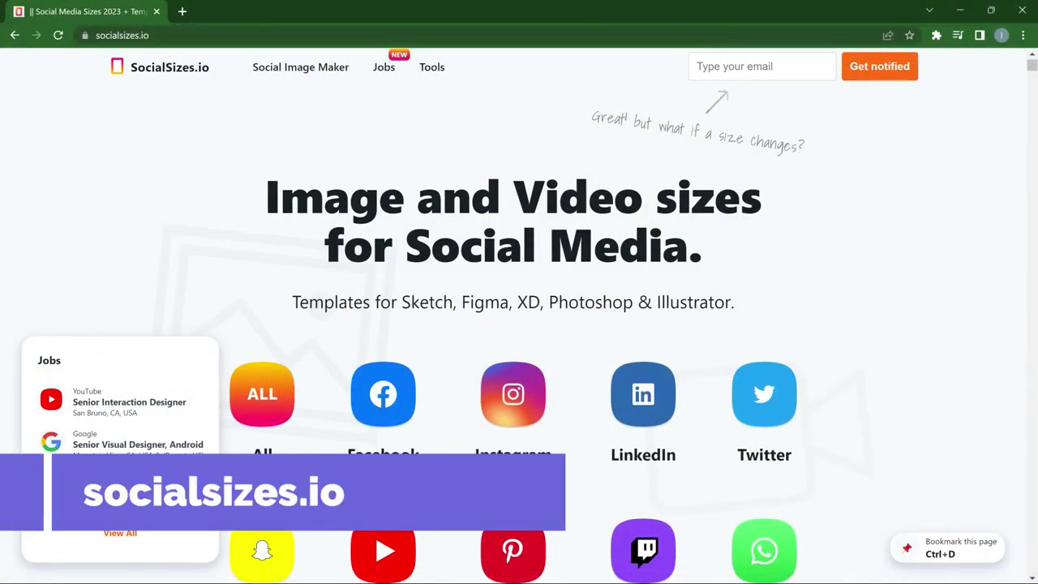
# Step: Scroll the SocialSizes.io platform grid and jump to the YouTube sizes section
pyautogui.scroll(-2, 576, 224)
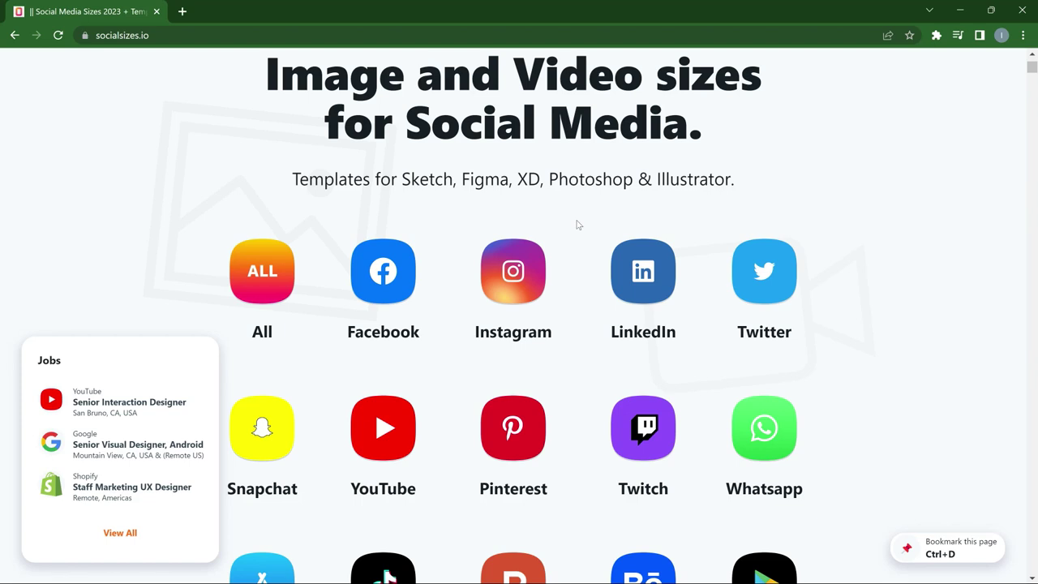
pyautogui.scroll(-2, 454, 276)
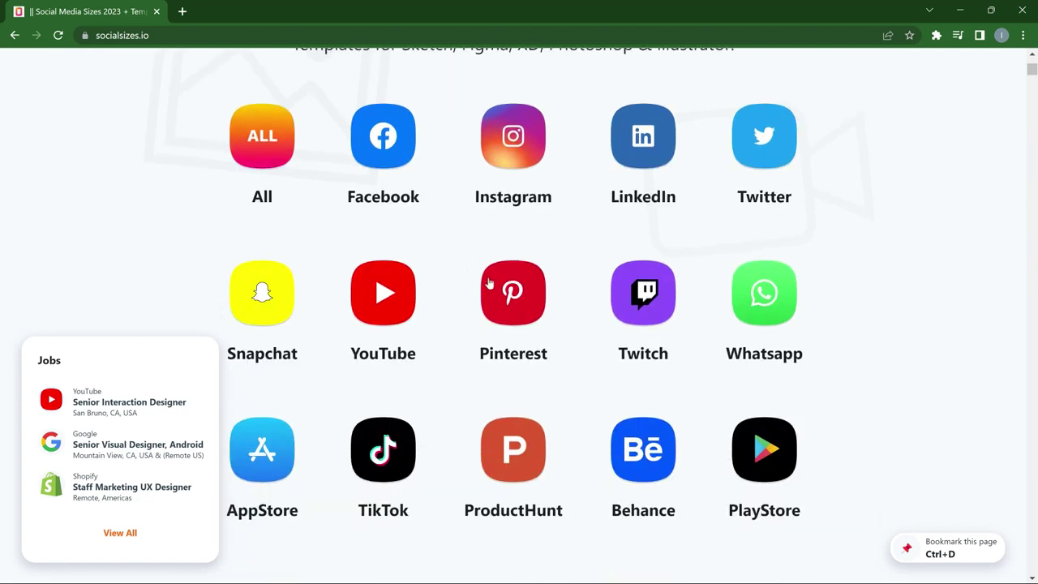
pyautogui.click(385, 320)
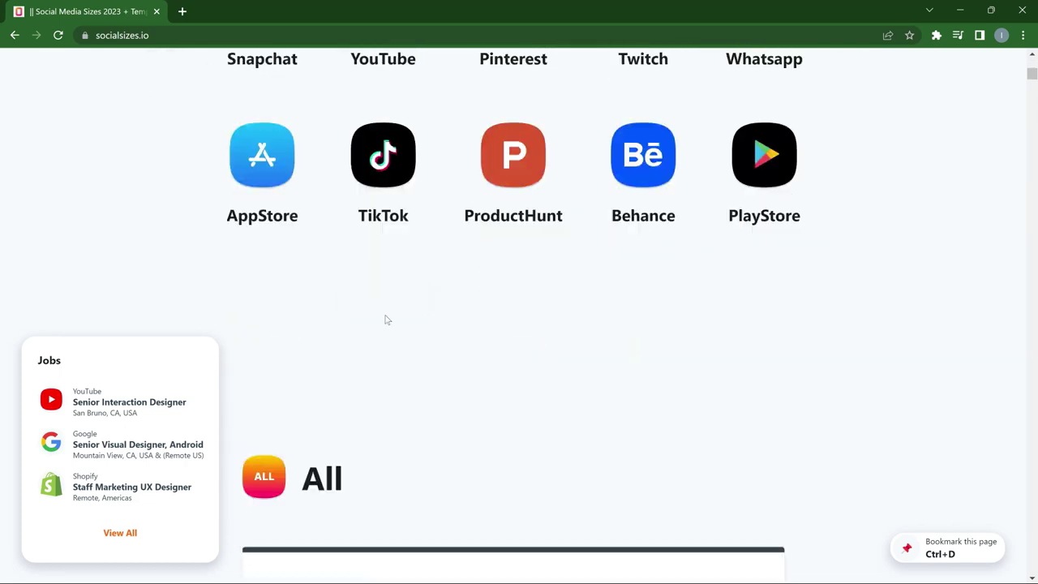
pyautogui.scroll(-5, 751, 245)
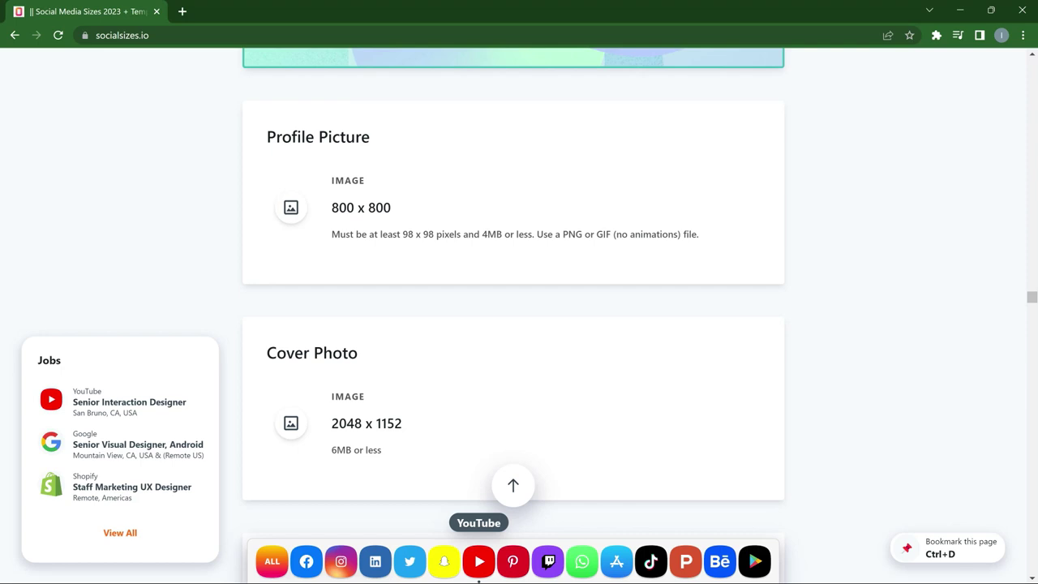
pyautogui.scroll(-2, 459, 332)
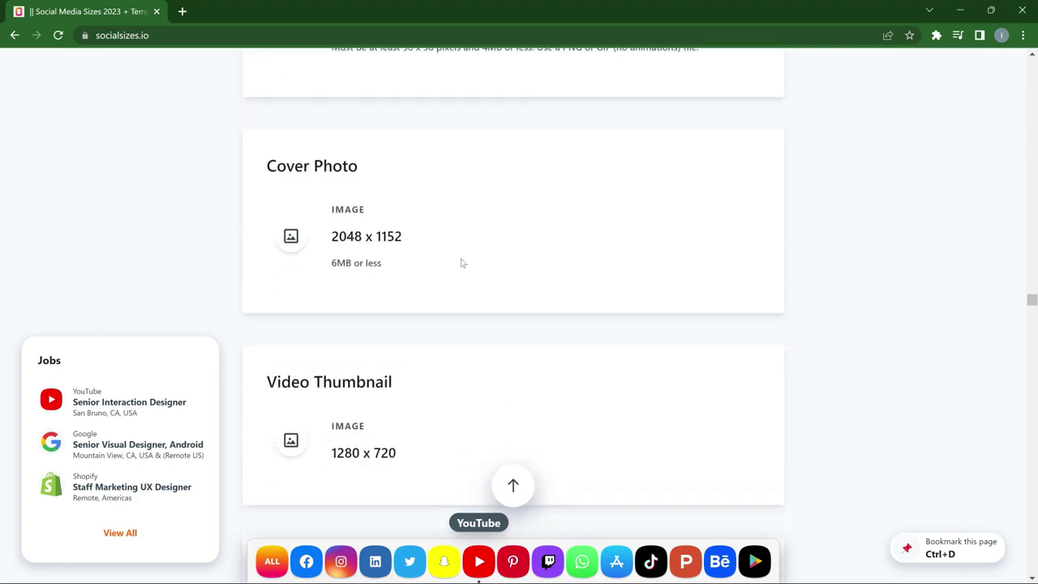
pyautogui.scroll(-1, 461, 263)
pyautogui.scroll(-2, 444, 312)
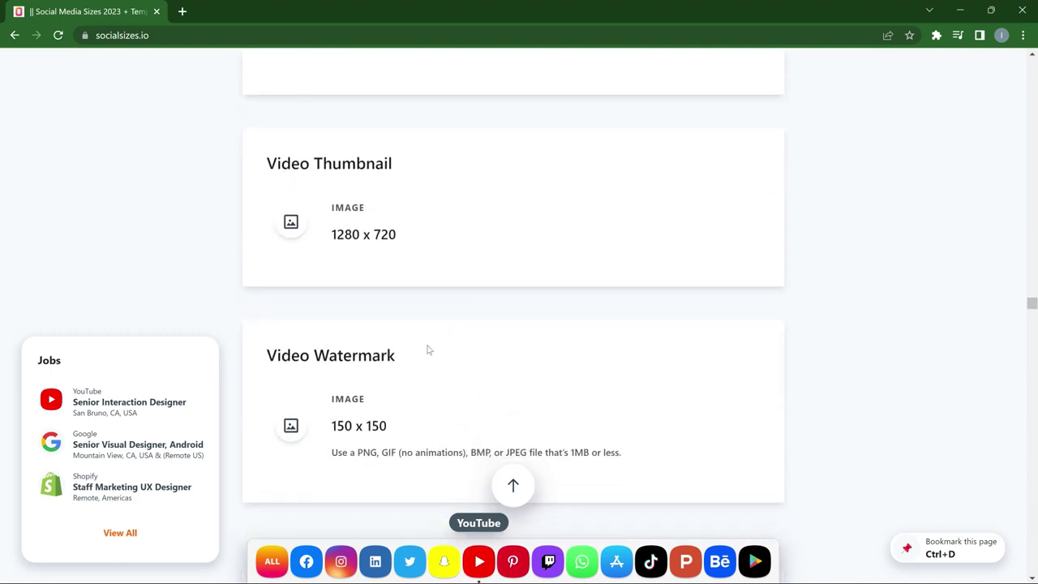
pyautogui.scroll(-2, 429, 355)
pyautogui.scroll(5, 466, 345)
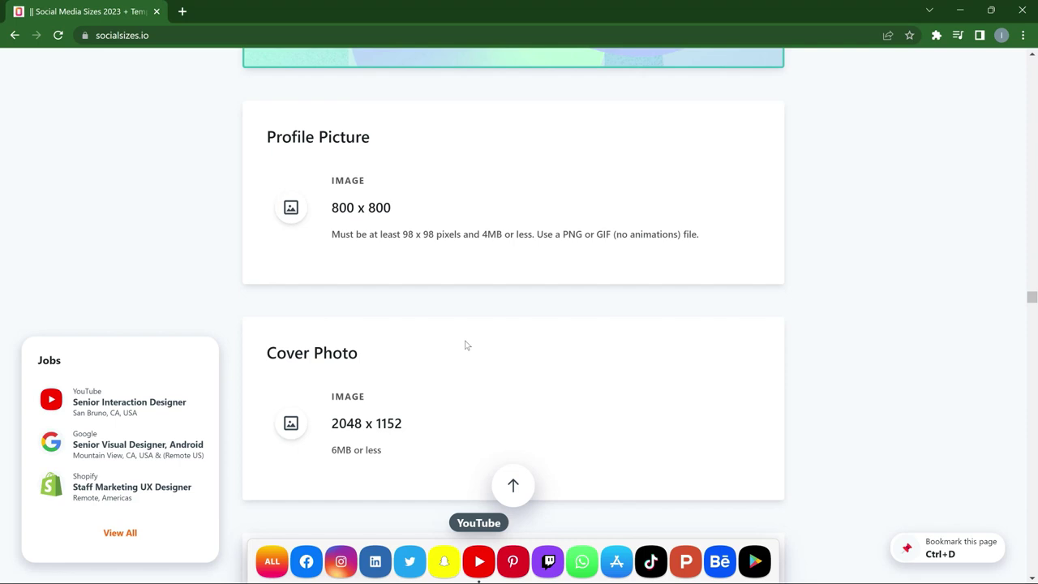
pyautogui.scroll(8, 466, 345)
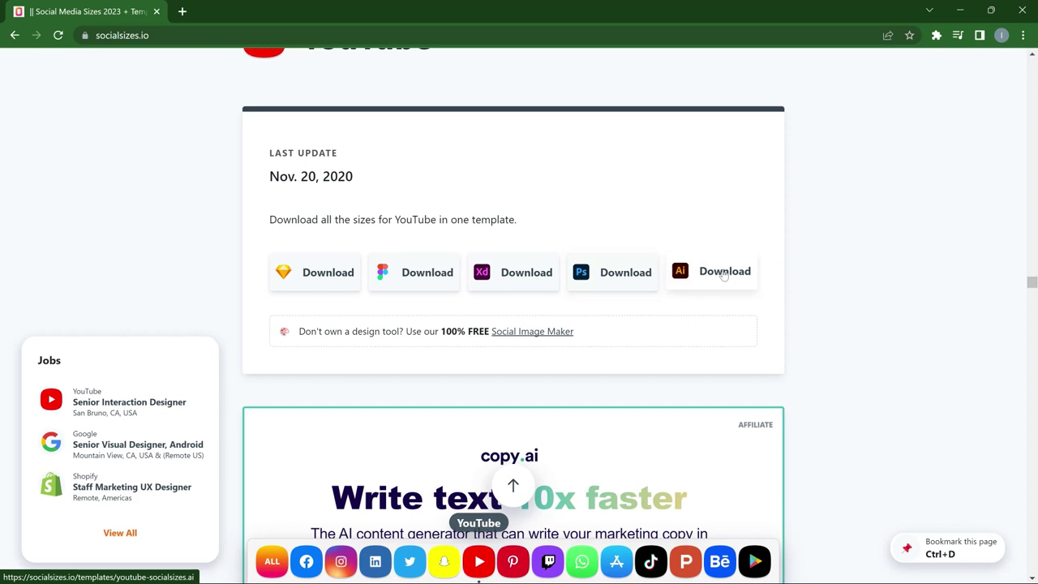
# Step: Jump to the Instagram section and scroll to the TikTok 1080 x 1920 sizes
pyautogui.scroll(15, 724, 275)
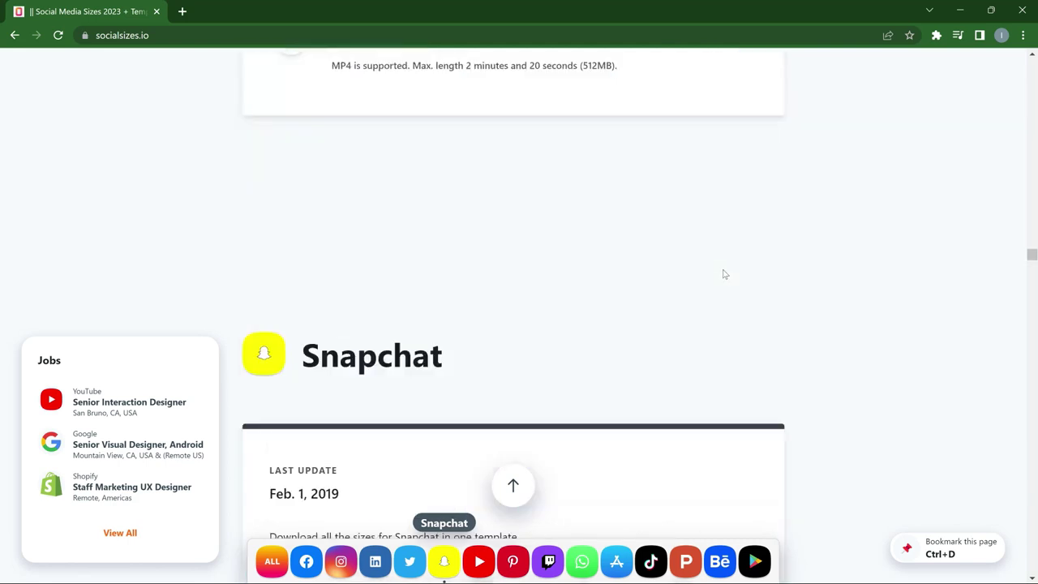
pyautogui.scroll(-3, 722, 273)
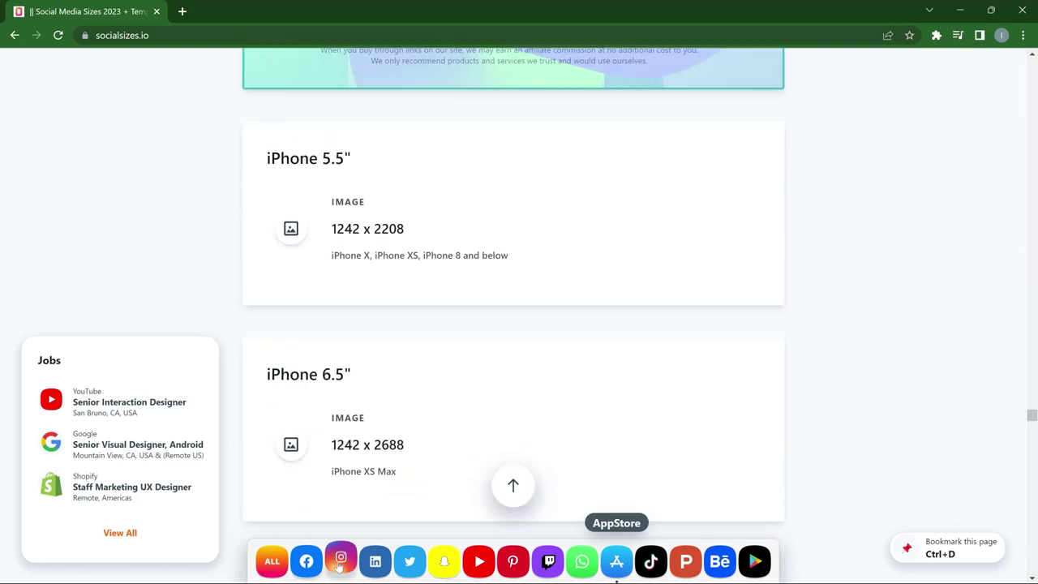
pyautogui.click(341, 561)
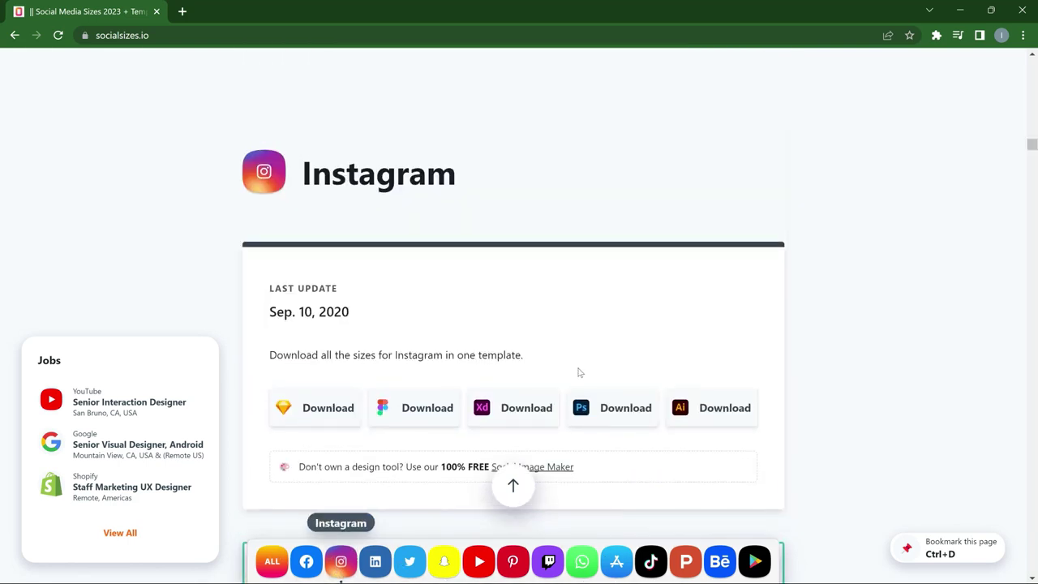
pyautogui.scroll(-2, 530, 306)
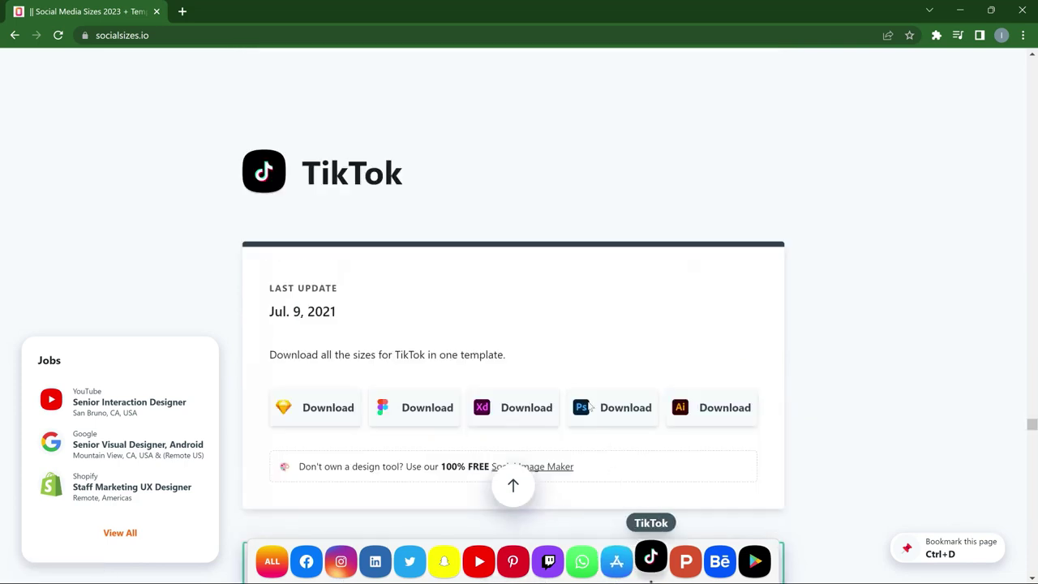
pyautogui.scroll(-6, 530, 310)
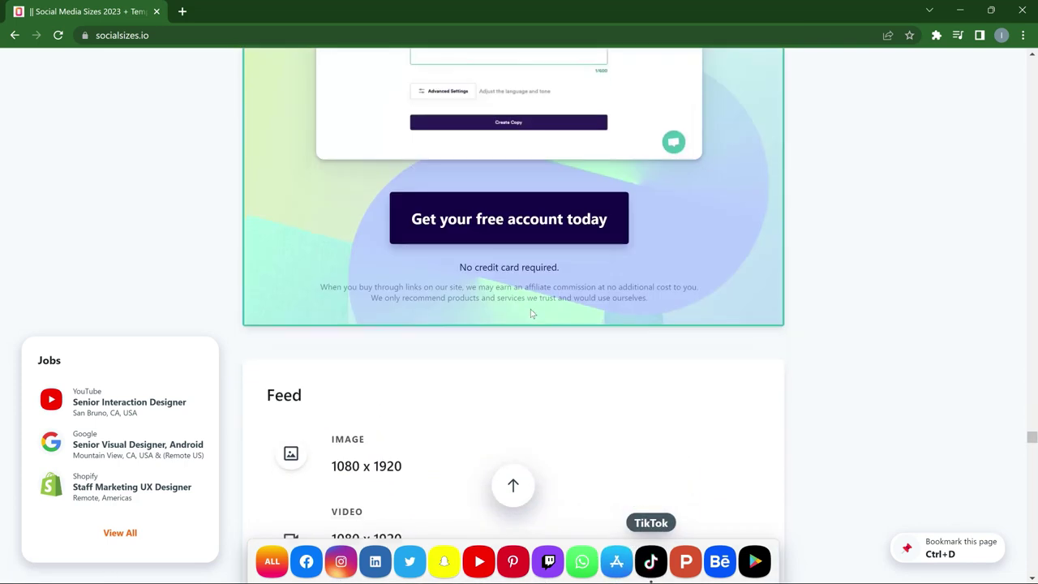
pyautogui.scroll(-3, 531, 313)
pyautogui.scroll(6, 532, 313)
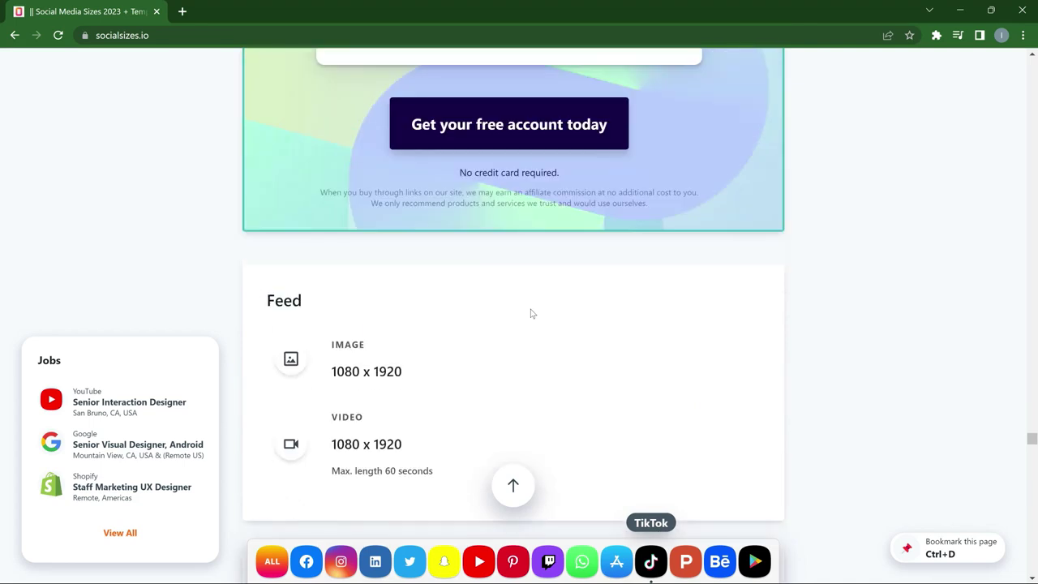
pyautogui.scroll(5, 531, 313)
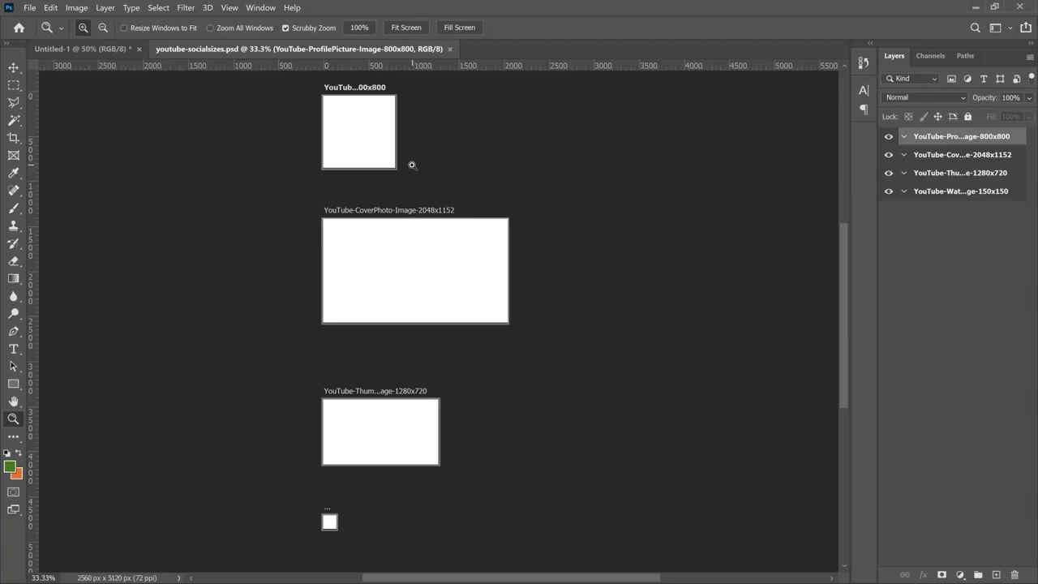
# Step: Zoom in on the profile-picture artboard and toggle its visibility off and back on
pyautogui.click(355, 133)
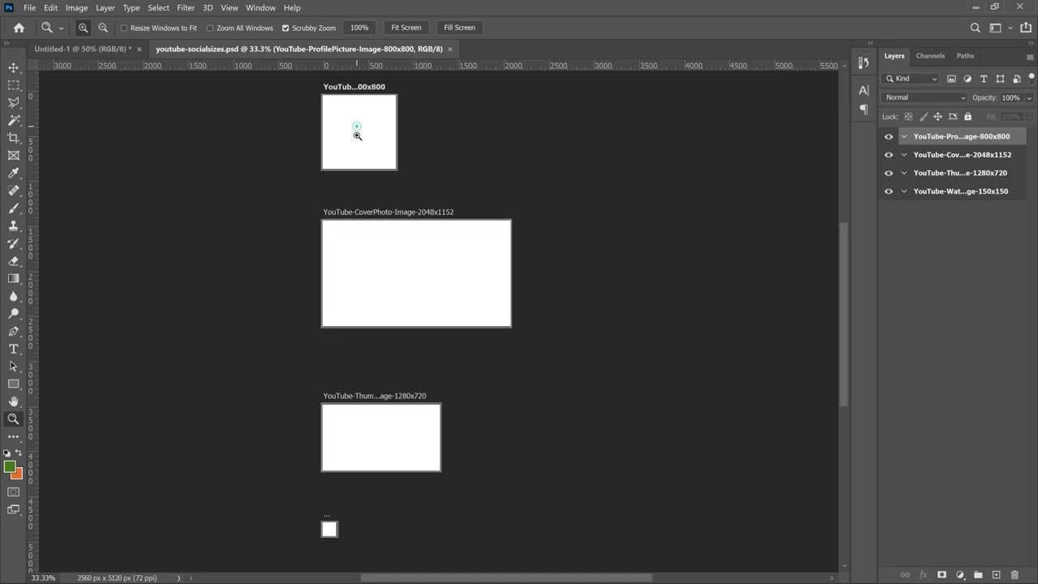
pyautogui.click(356, 136)
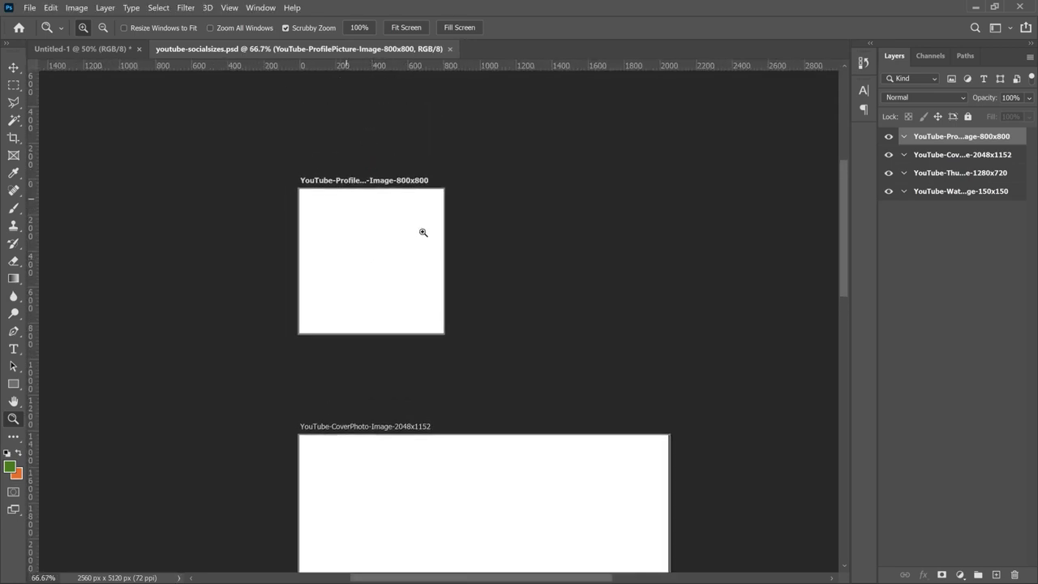
pyautogui.click(890, 137)
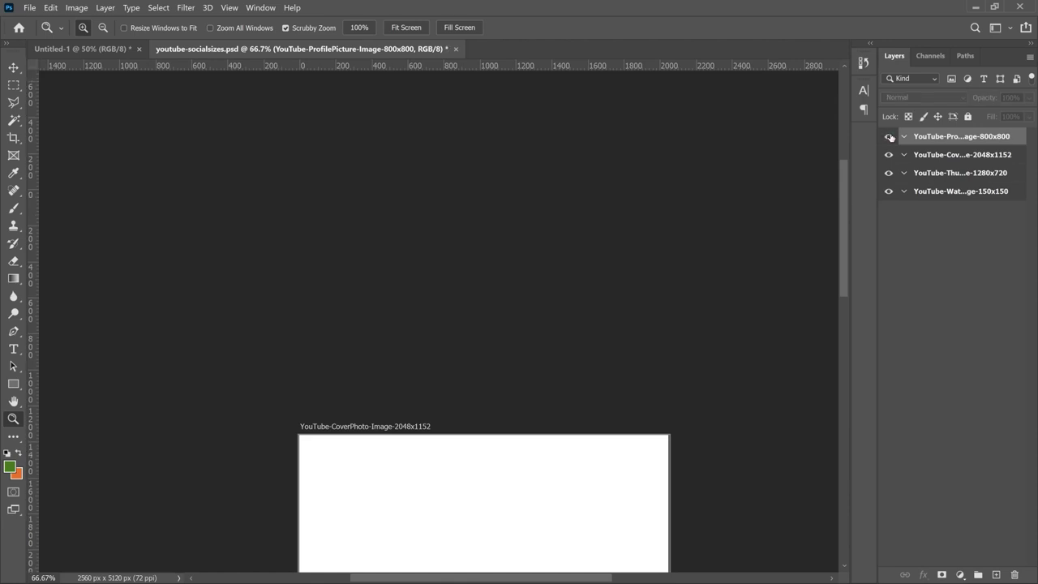
pyautogui.click(889, 137)
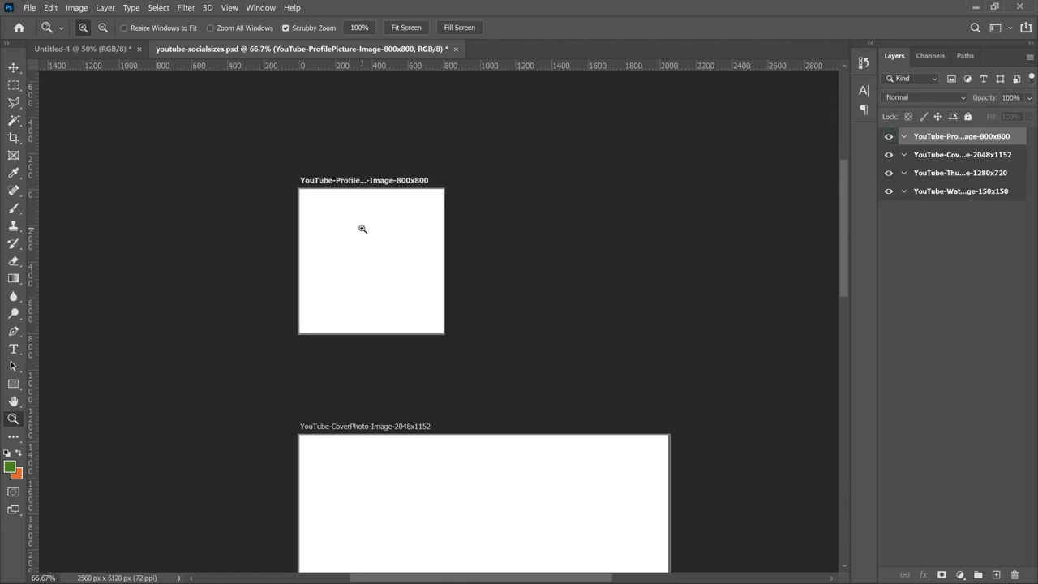
# Step: Fit all the YouTube artboards on screen with the Zoom tool's Fit on Screen
pyautogui.scroll(-2, 494, 283)
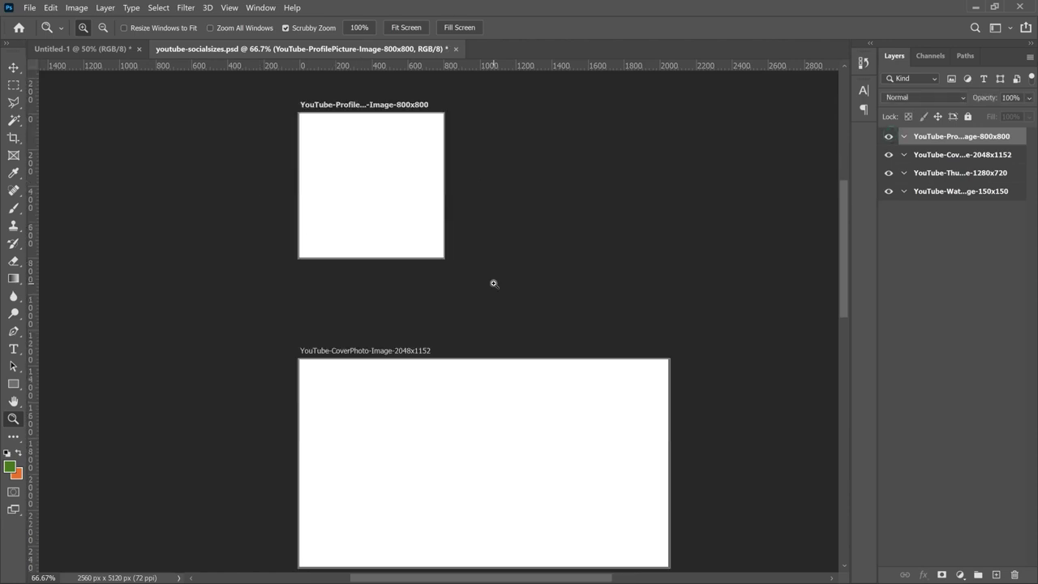
pyautogui.scroll(-2, 494, 283)
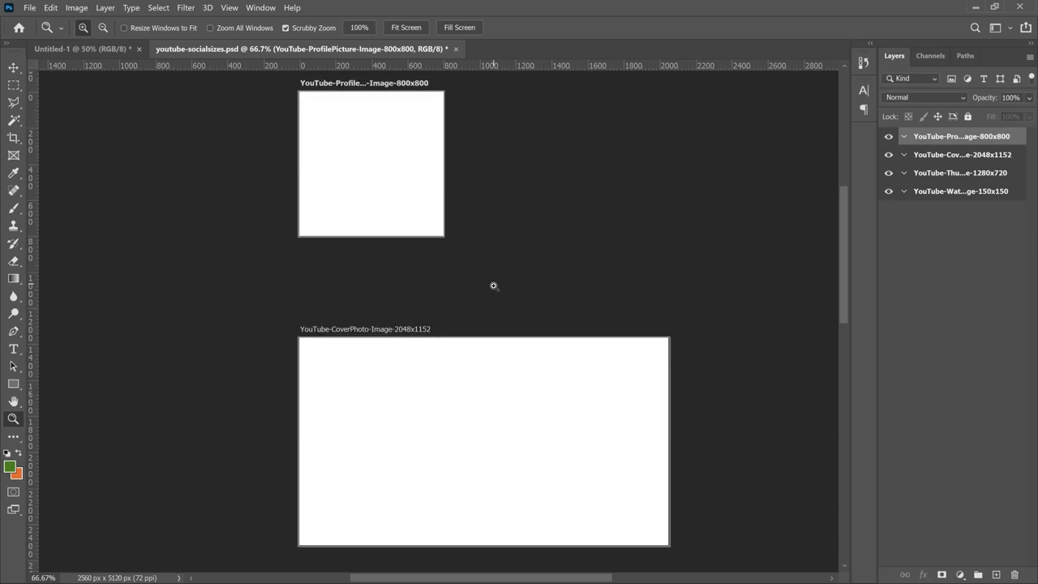
pyautogui.scroll(-1, 444, 341)
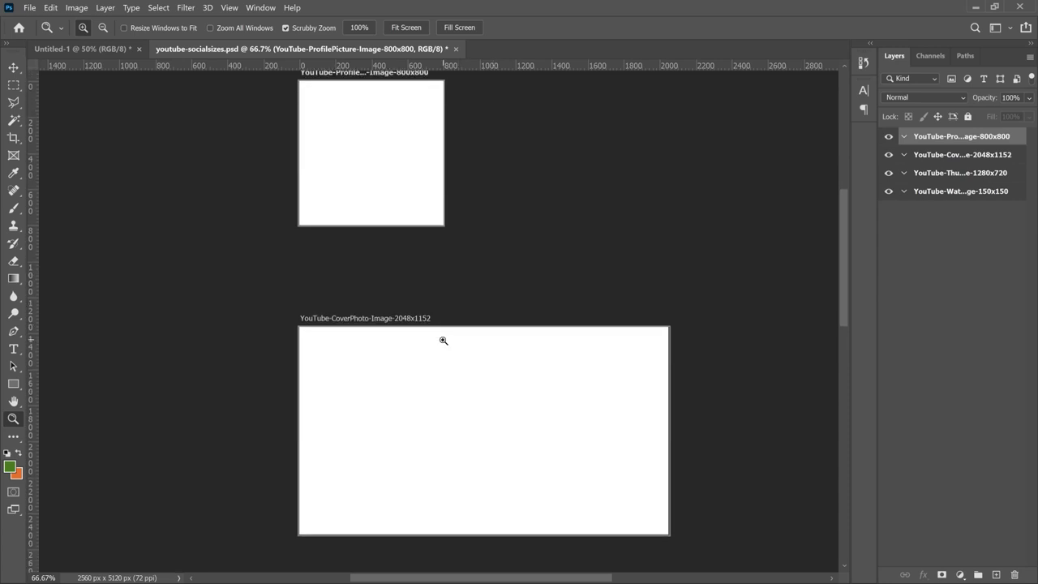
pyautogui.scroll(-3, 443, 341)
pyautogui.rightClick(512, 308)
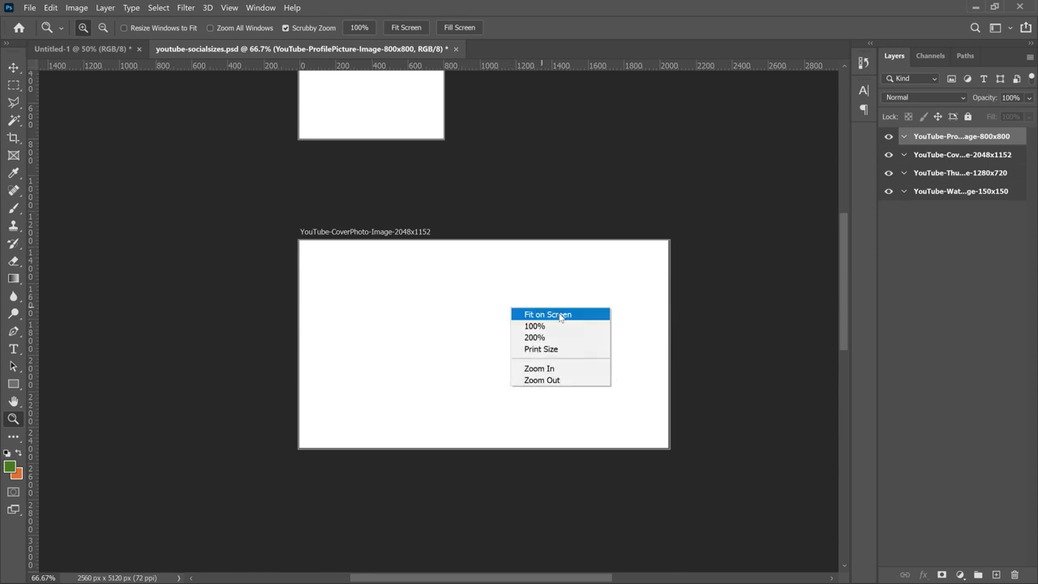
pyautogui.click(559, 314)
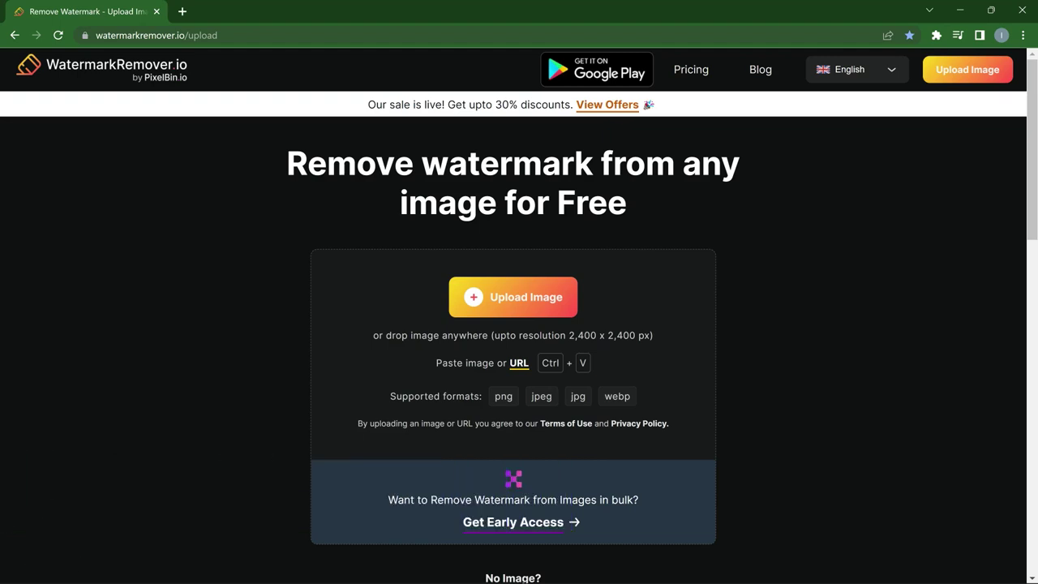
# Step: Upload the portrait photo from the Dez Resources folder to WatermarkRemover.io
pyautogui.click(554, 298)
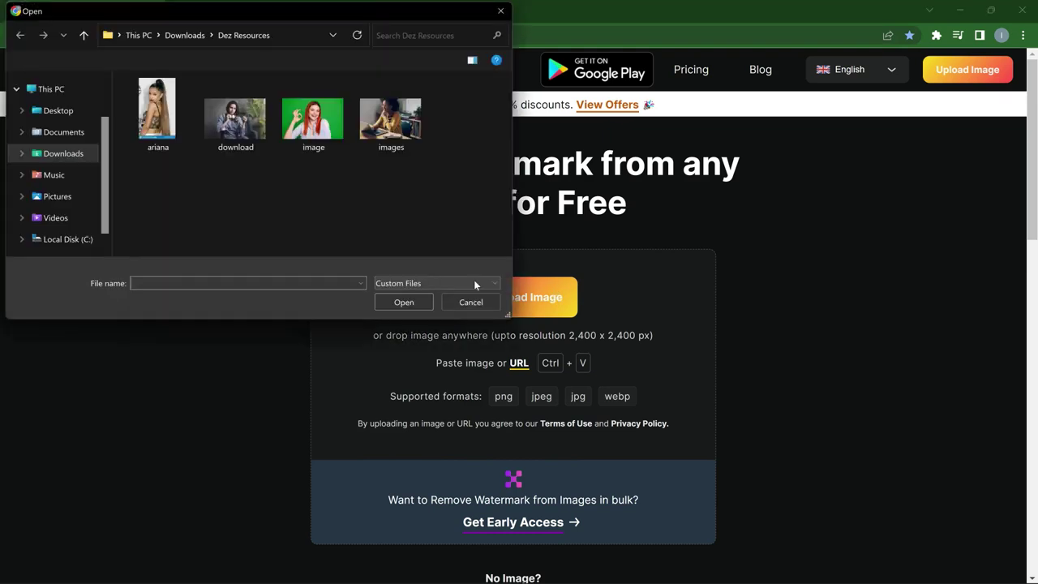
pyautogui.doubleClick(152, 136)
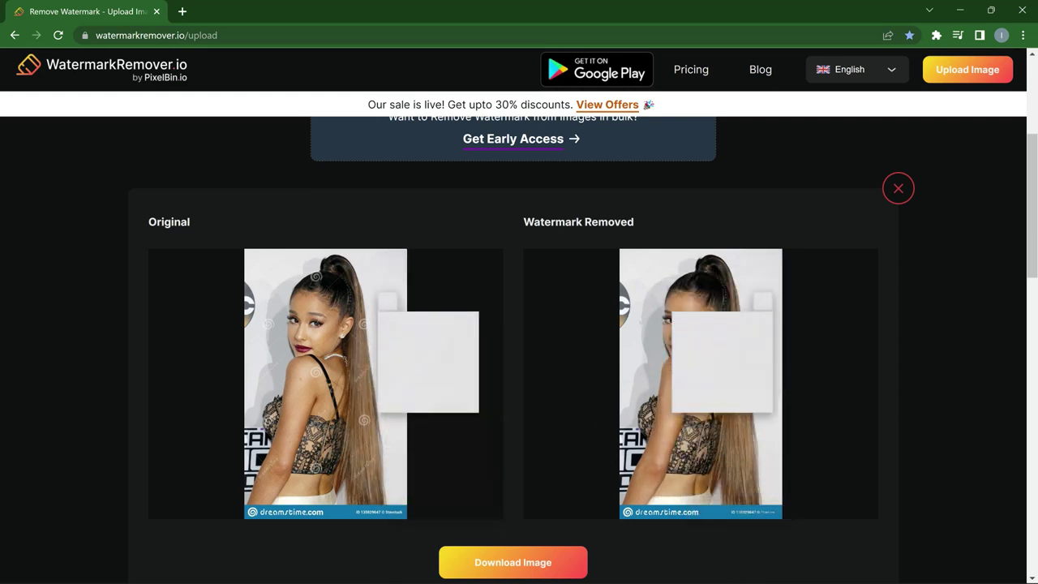
# Step: Scroll past the cleaned result to the Try our Other Products section
pyautogui.scroll(-2, 535, 429)
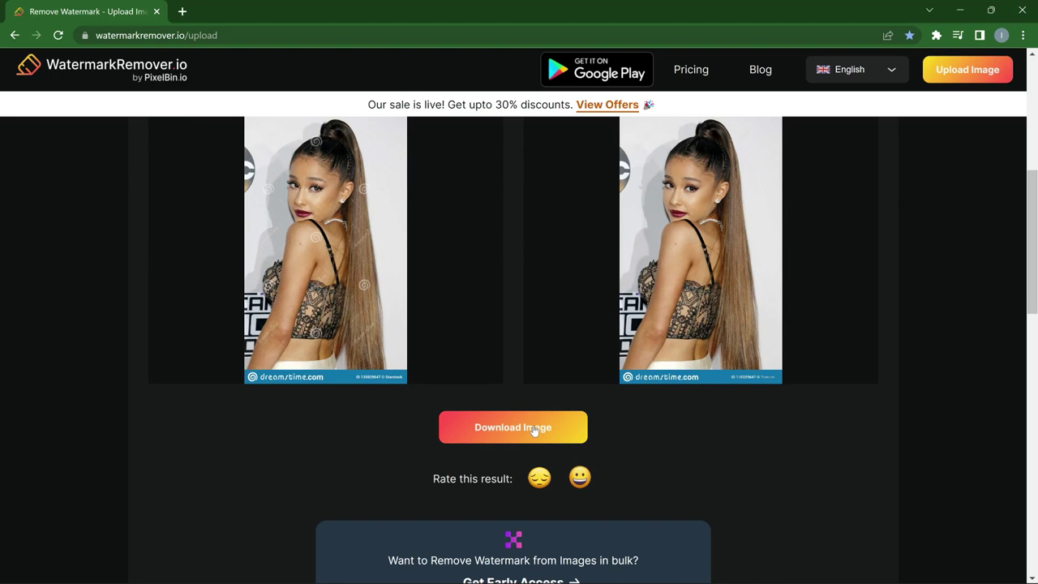
pyautogui.scroll(-5, 598, 420)
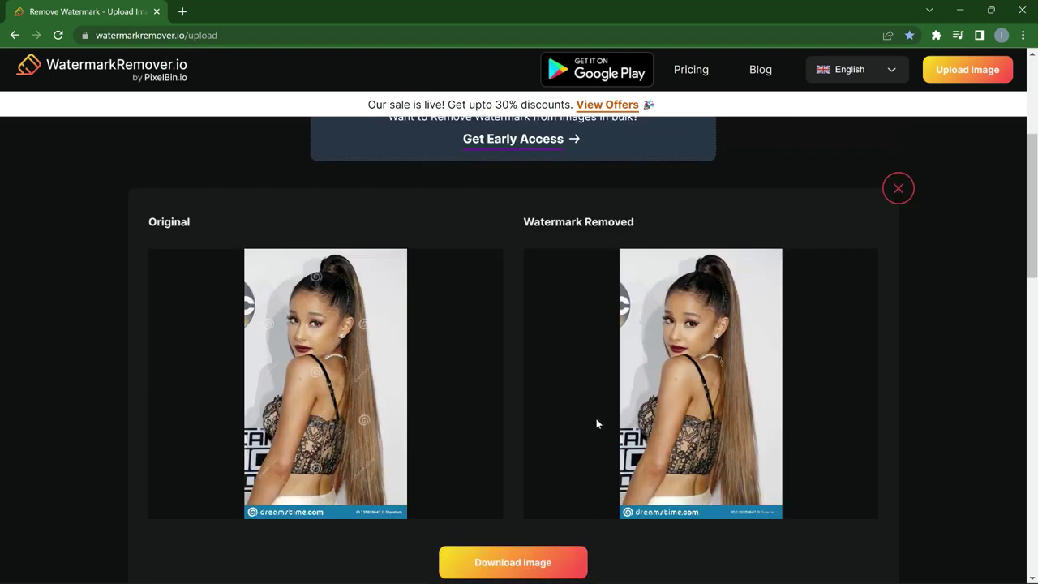
pyautogui.scroll(-6, 596, 418)
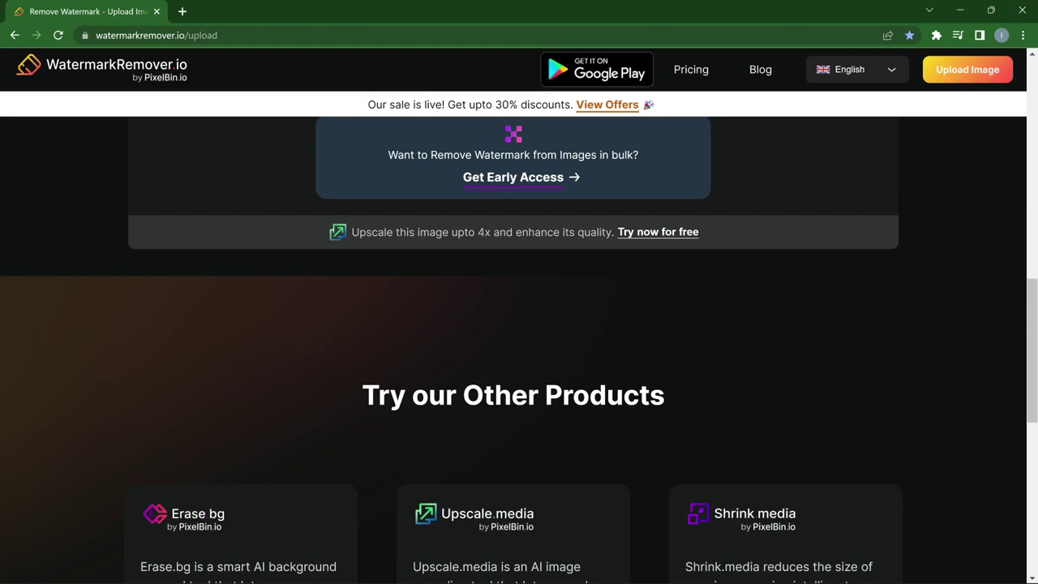
pyautogui.scroll(-2, 634, 315)
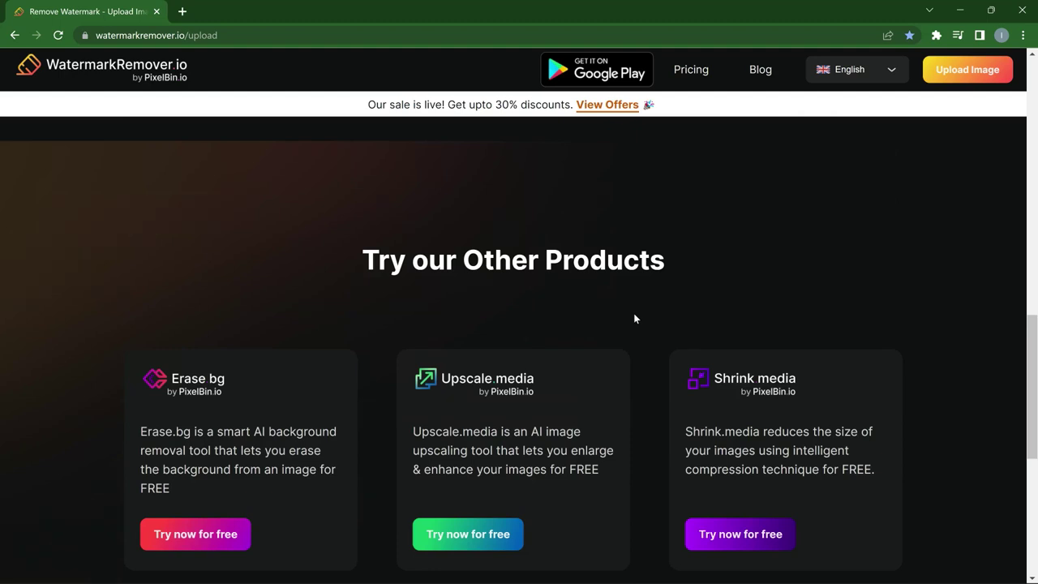
pyautogui.scroll(-2, 178, 332)
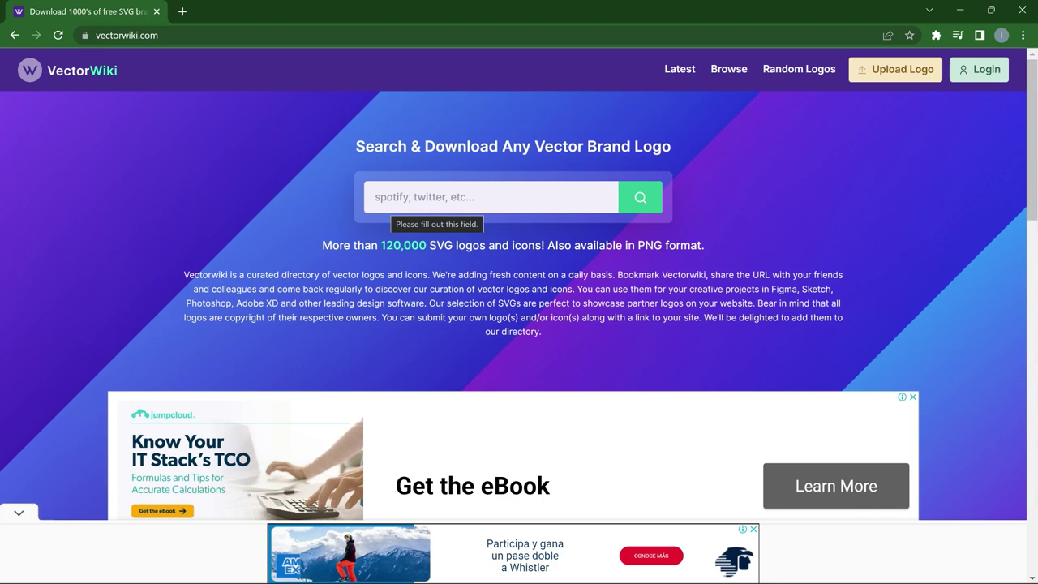
# Step: Search VectorWiki for 'kfc' and open the Logo Kfc+colonel logo page
pyautogui.click(375, 197)
pyautogui.write('kfc')
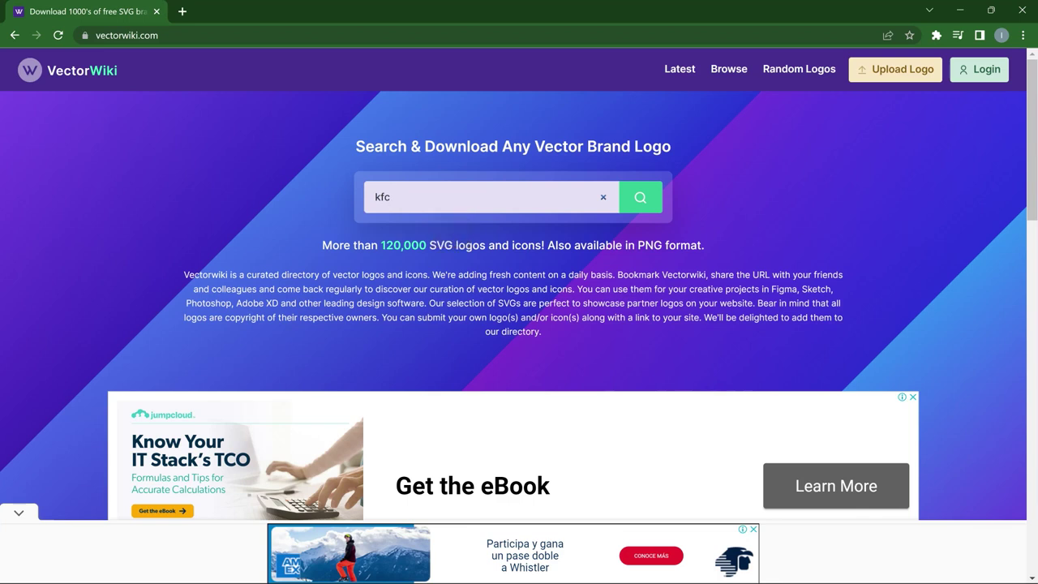
pyautogui.press('Return')
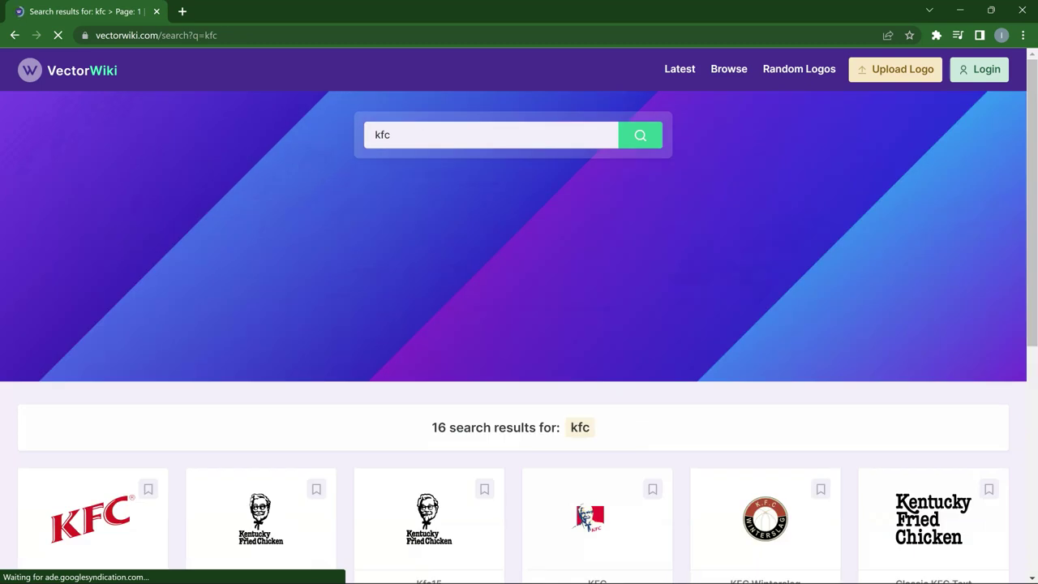
pyautogui.scroll(-3, 424, 241)
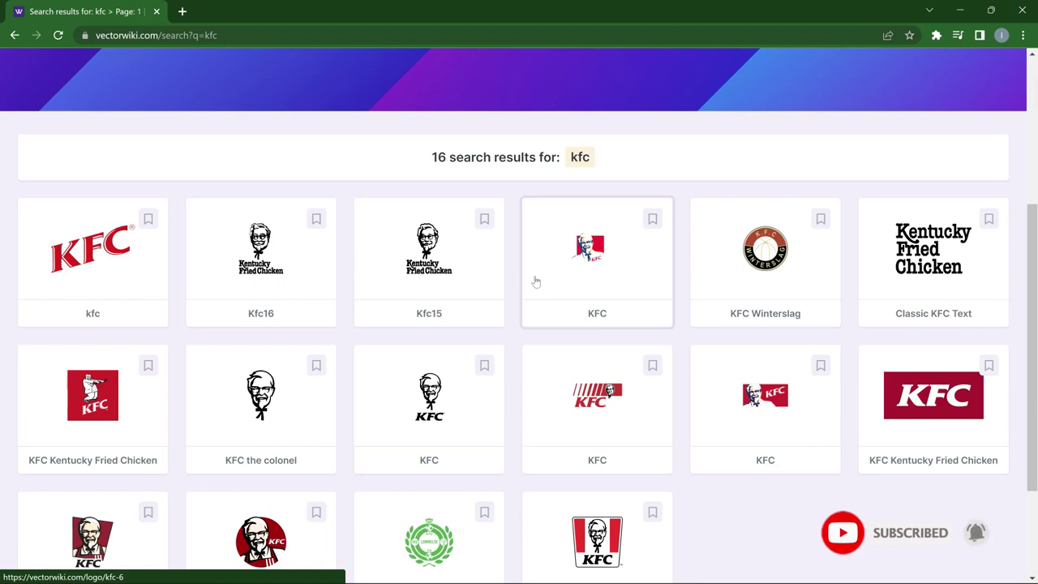
pyautogui.scroll(-3, 535, 292)
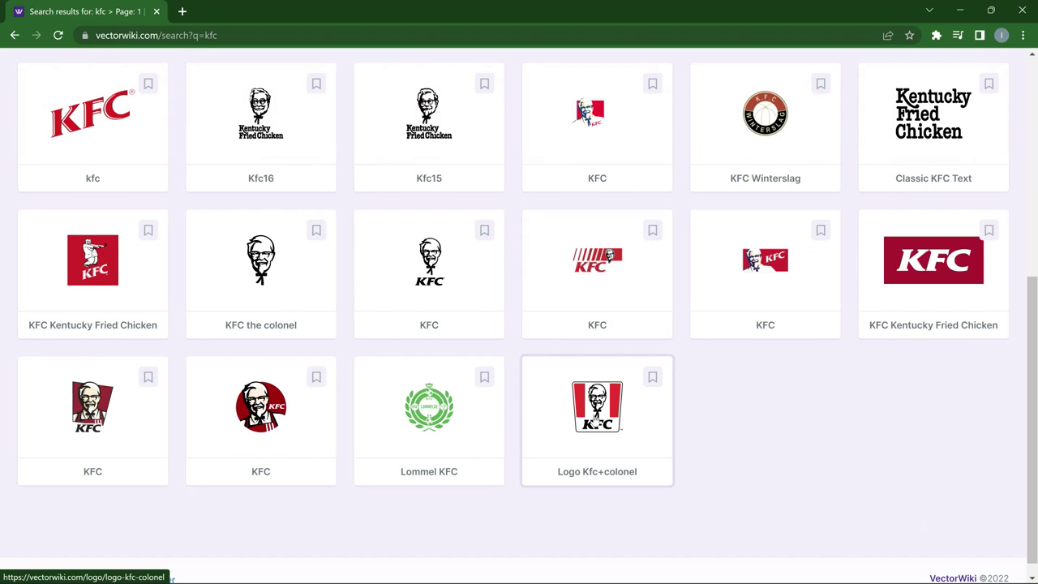
pyautogui.click(594, 421)
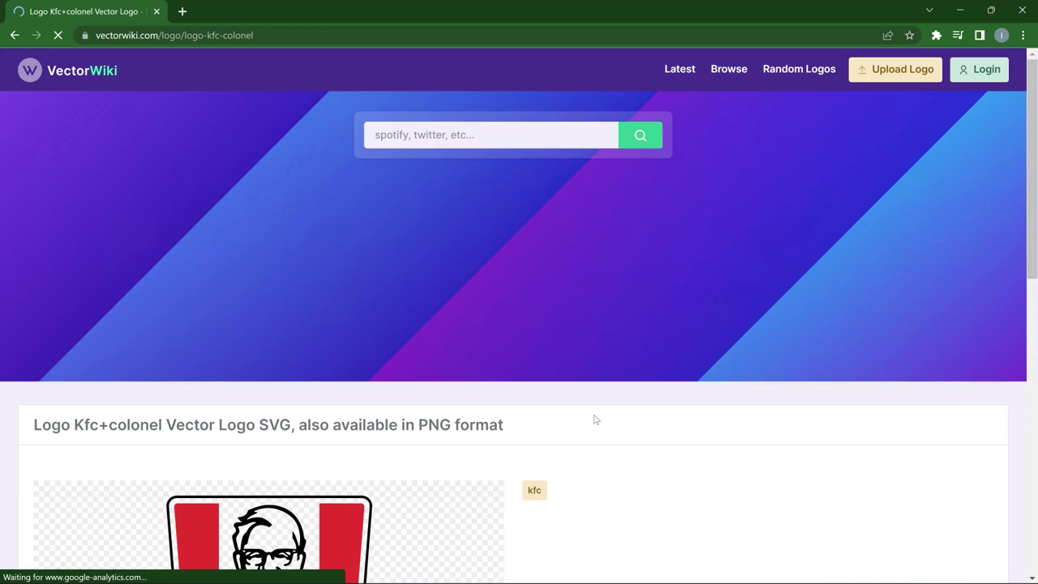
# Step: Scroll the KFC logo page, then return to the search field for a Harvard search
pyautogui.scroll(-1, 585, 409)
pyautogui.scroll(-4, 585, 408)
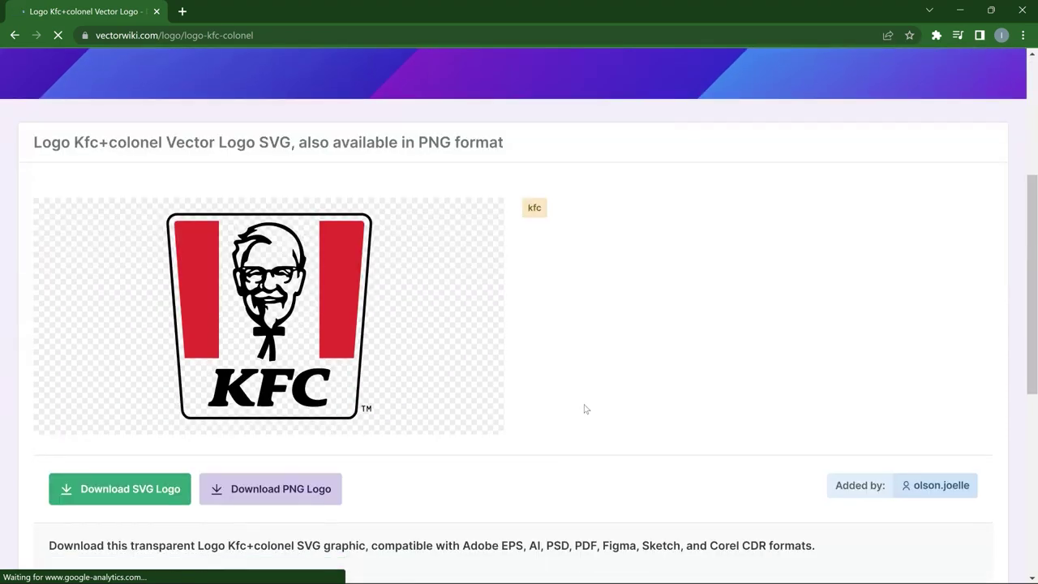
pyautogui.press('Return')
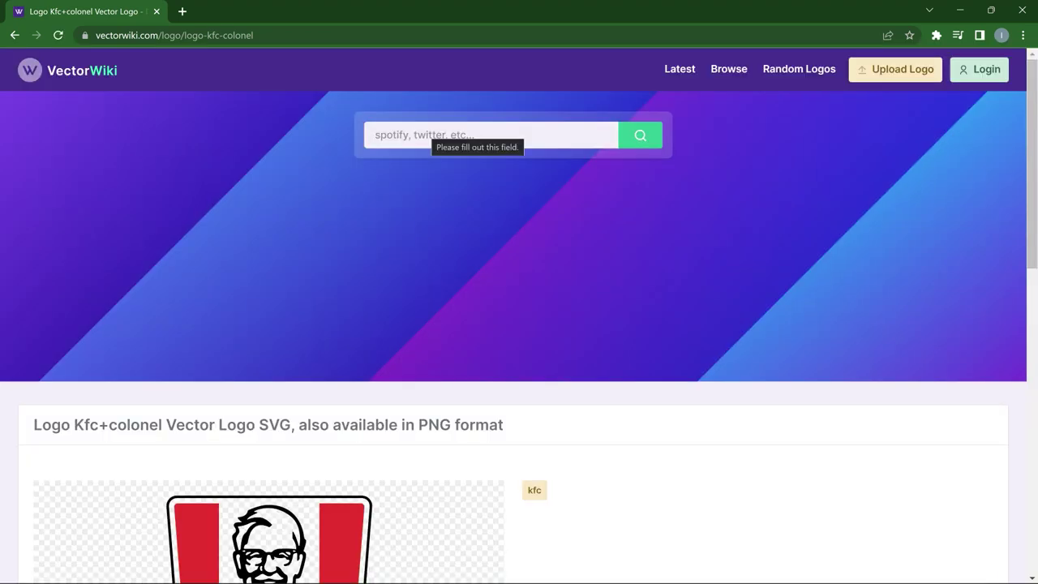
pyautogui.press('Down')
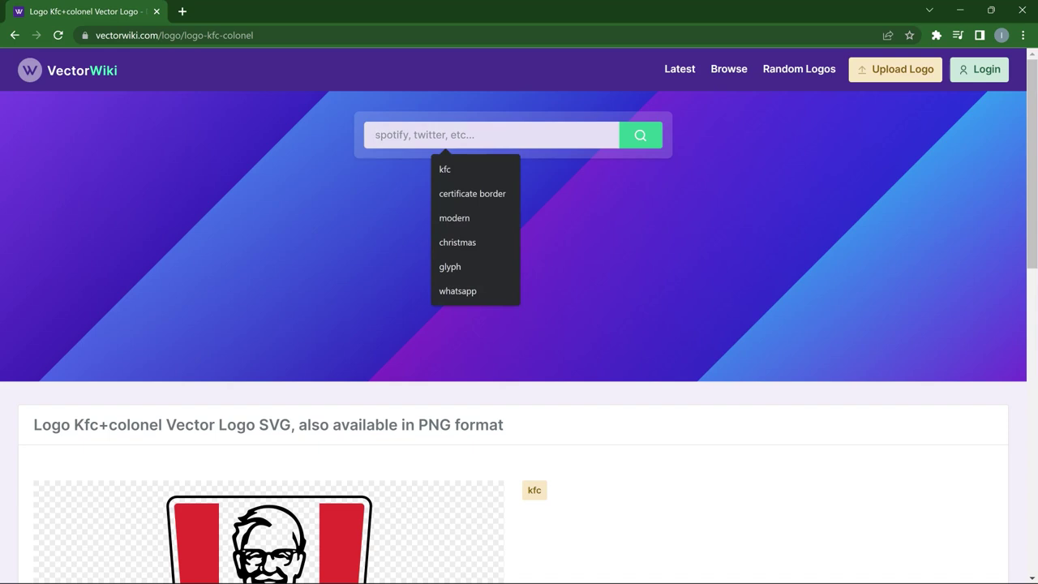
pyautogui.press('Escape')
pyautogui.press('Return')
# Step: Search VectorWiki for 'harvard' and open the Harvard University logo
pyautogui.write('harvar')
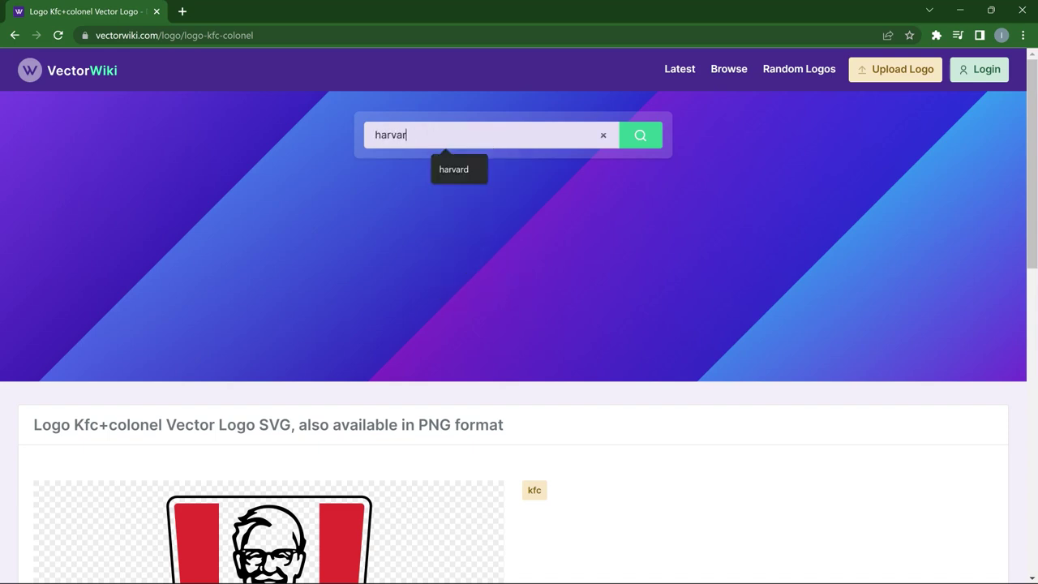
pyautogui.write('d')
pyautogui.press('Return')
pyautogui.scroll(-2, 733, 474)
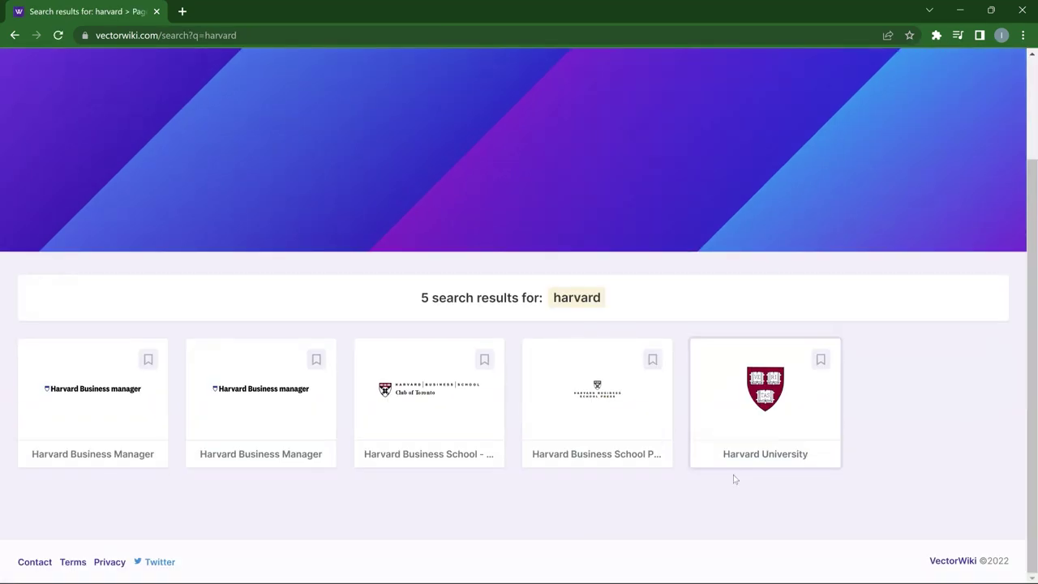
pyautogui.click(775, 425)
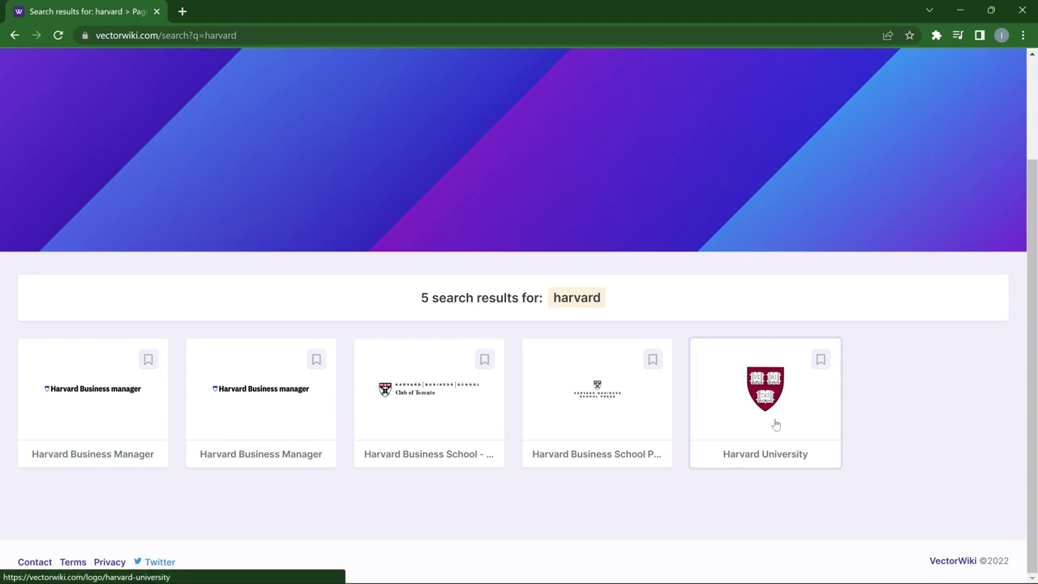
pyautogui.scroll(2, 775, 425)
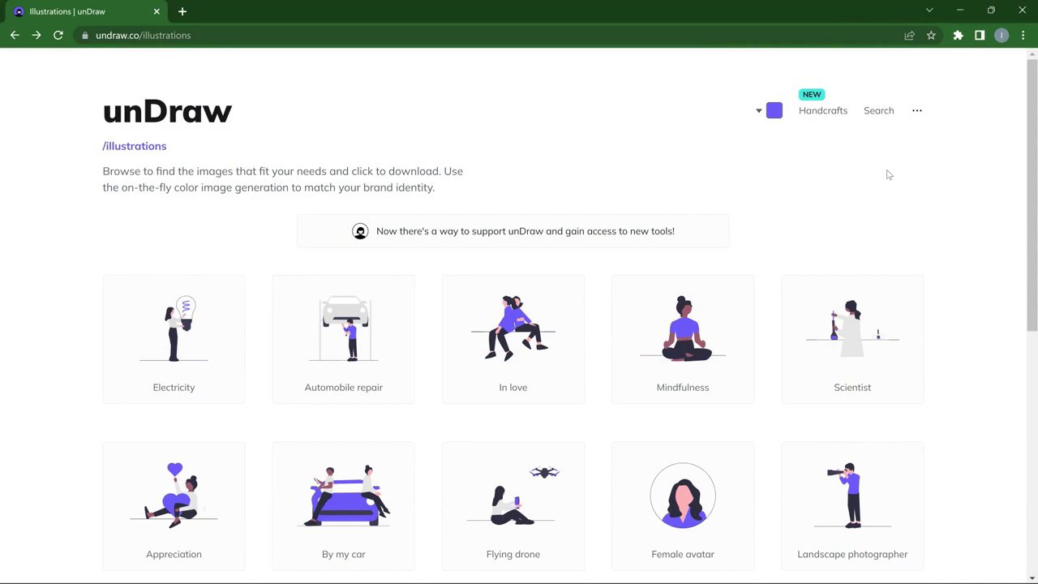
# Step: Search unDraw illustrations for 'designer' and scroll through the matching results
pyautogui.click(879, 113)
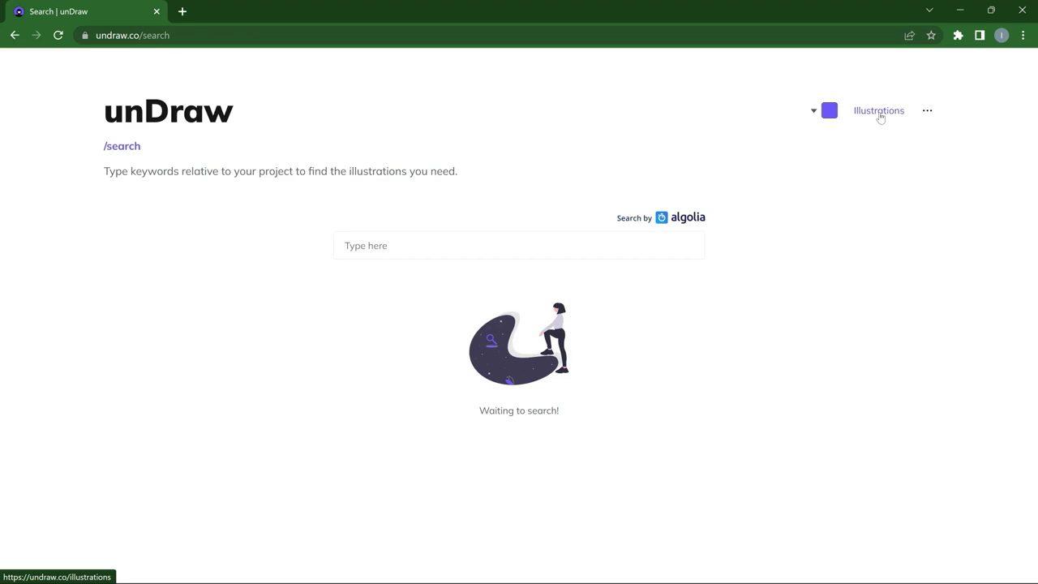
pyautogui.click(519, 245)
pyautogui.write('de')
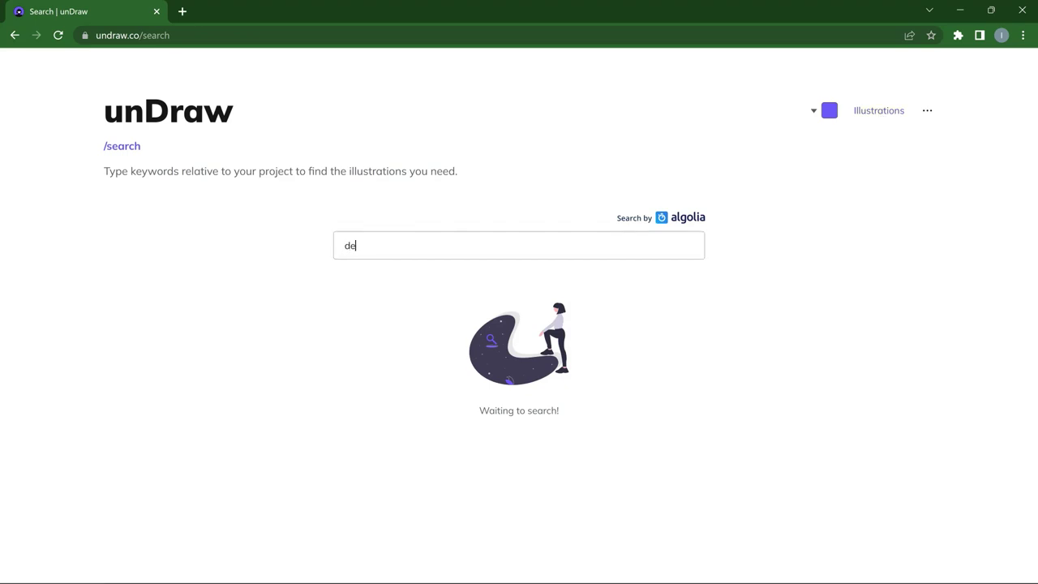
pyautogui.write('signer')
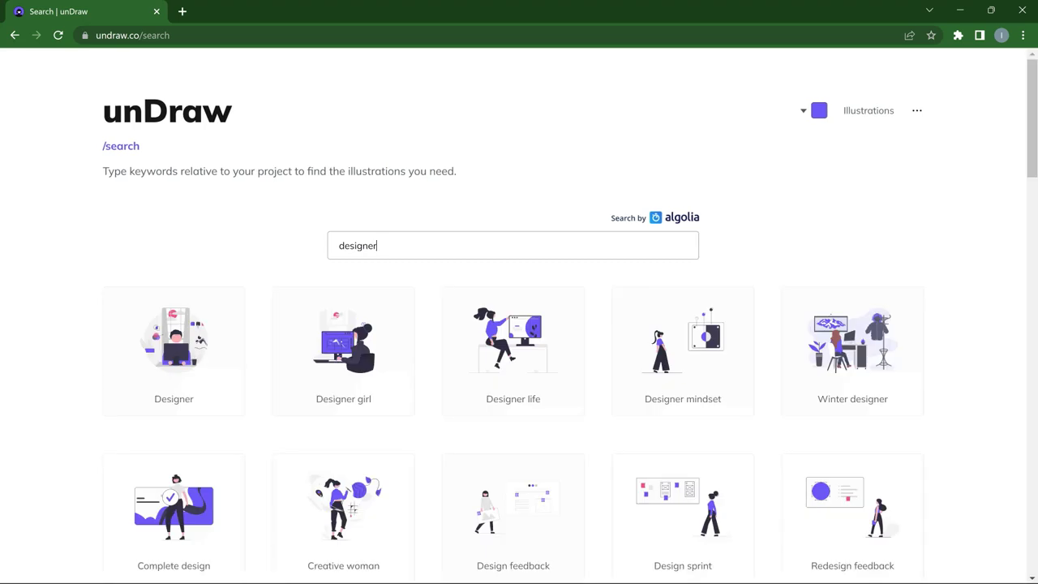
pyautogui.scroll(-2, 845, 398)
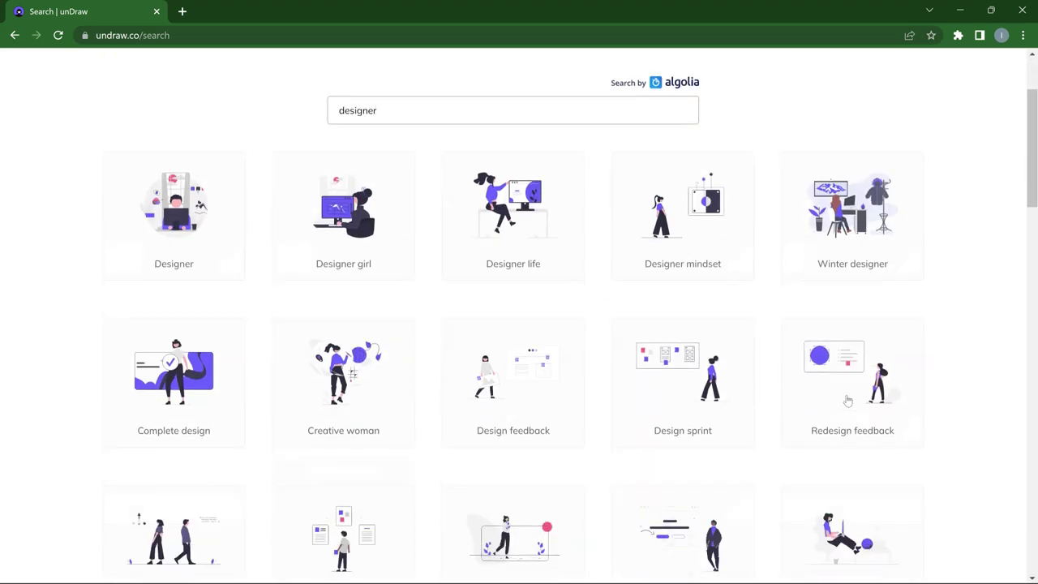
pyautogui.scroll(-2, 847, 400)
pyautogui.scroll(-2, 535, 324)
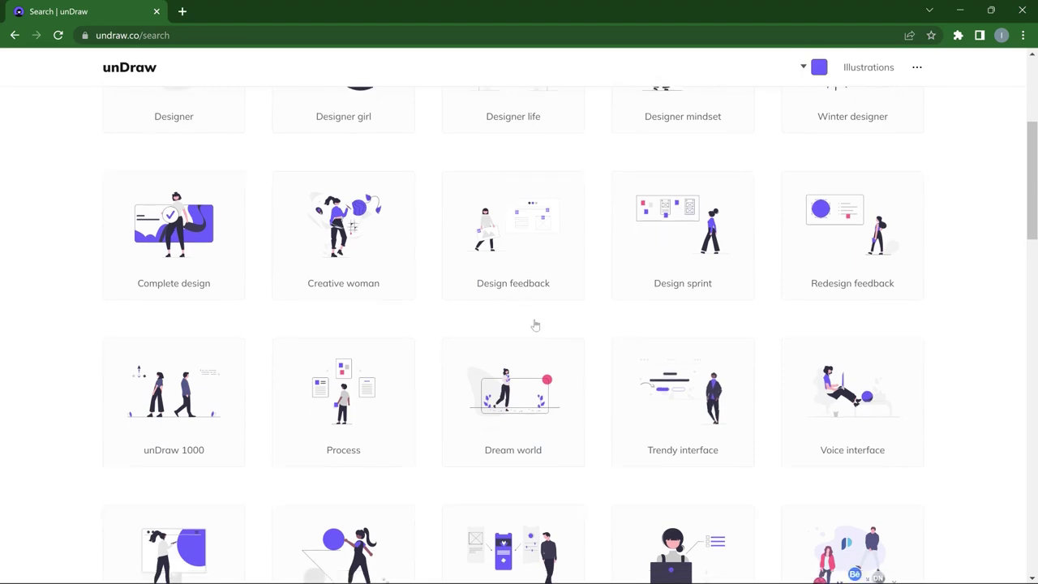
pyautogui.scroll(-2, 535, 325)
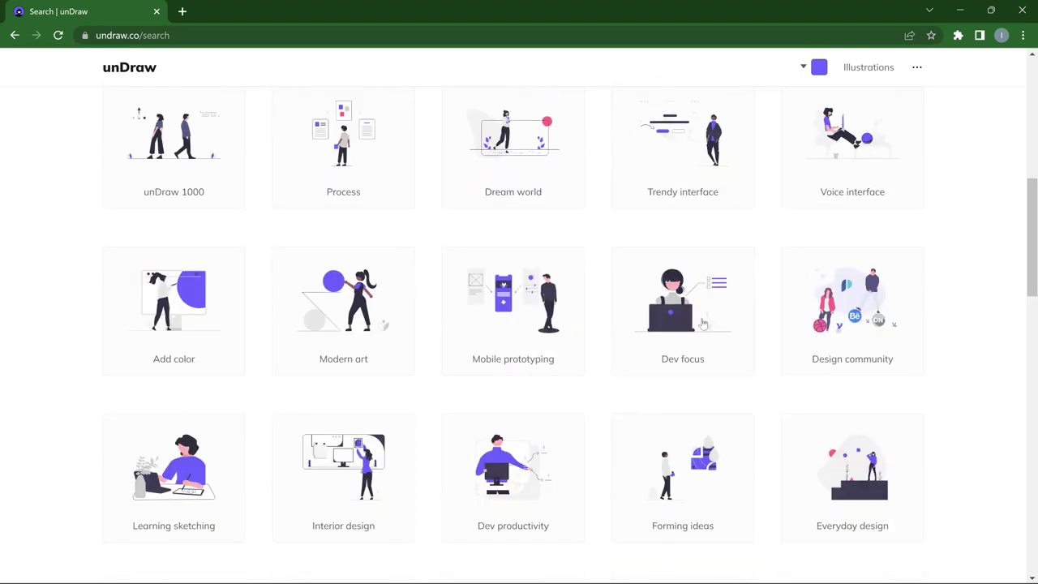
pyautogui.scroll(-2, 703, 323)
pyautogui.scroll(-2, 702, 323)
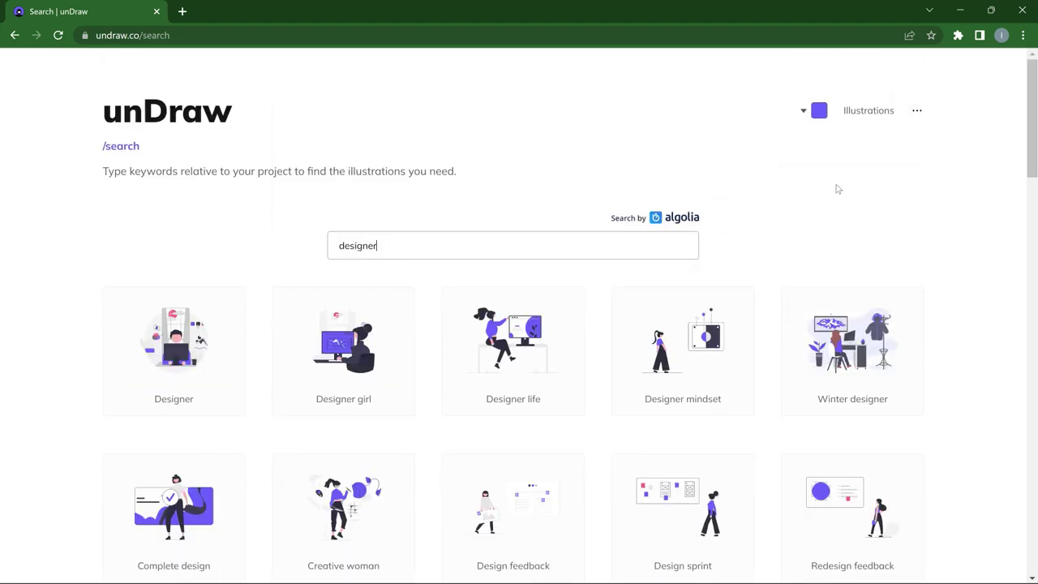
# Step: Recolour the unDraw illustrations to red #FF6363 and open the Designer life illustration
pyautogui.click(820, 118)
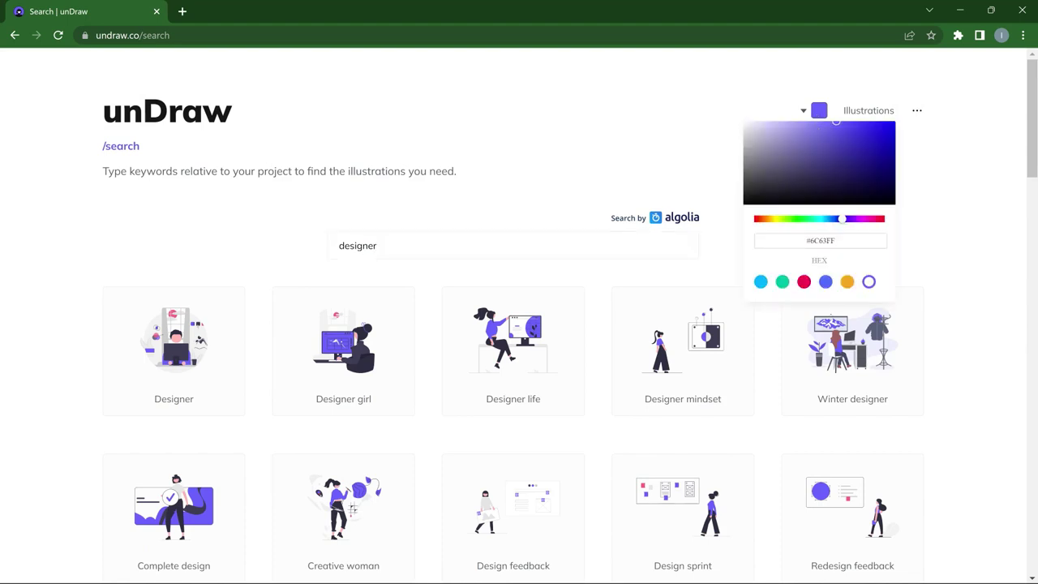
pyautogui.moveTo(841, 224); pyautogui.dragTo(770, 221)
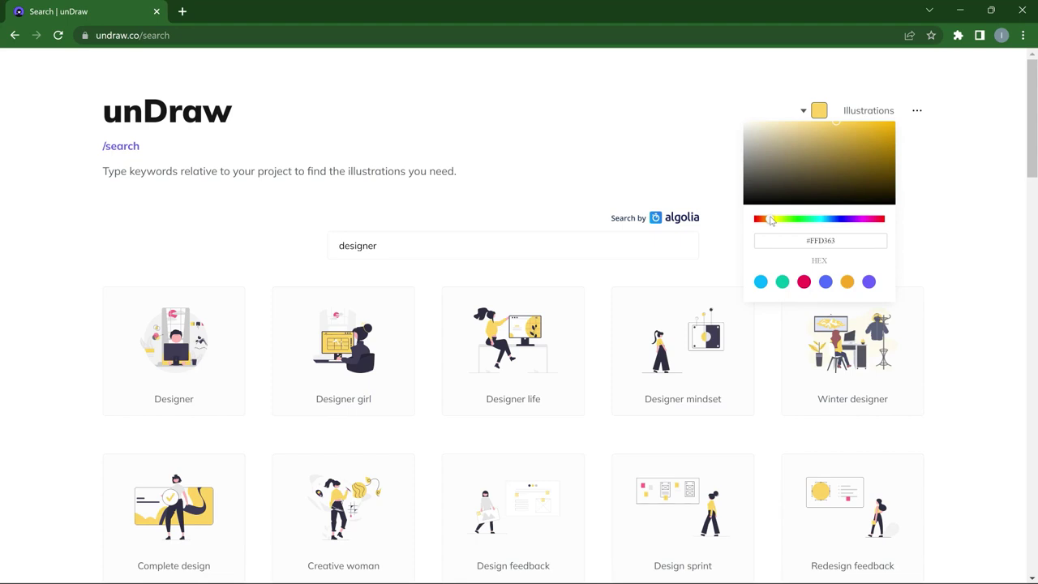
pyautogui.moveTo(770, 221); pyautogui.dragTo(755, 221)
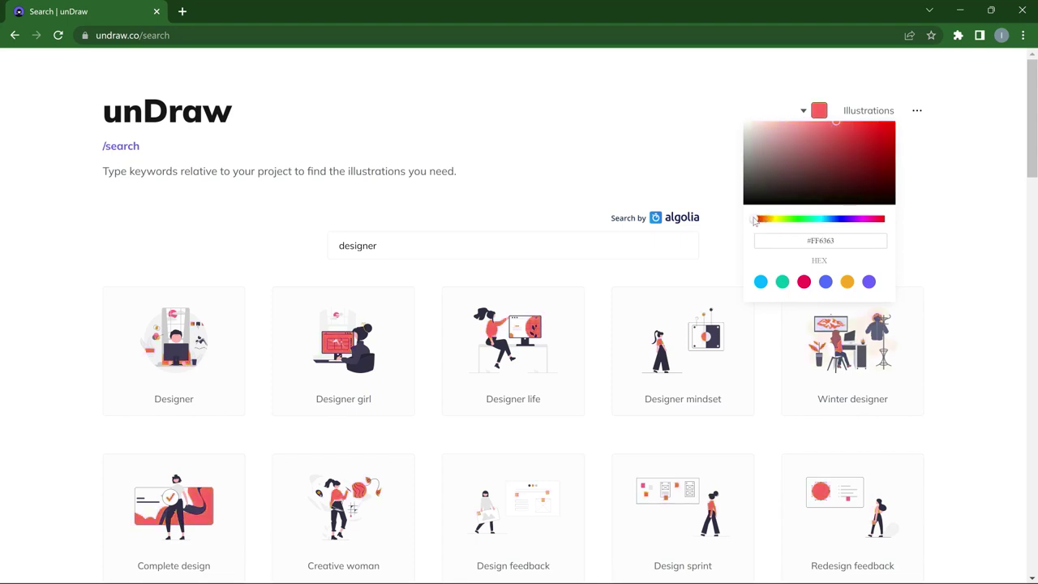
pyautogui.scroll(-2, 488, 290)
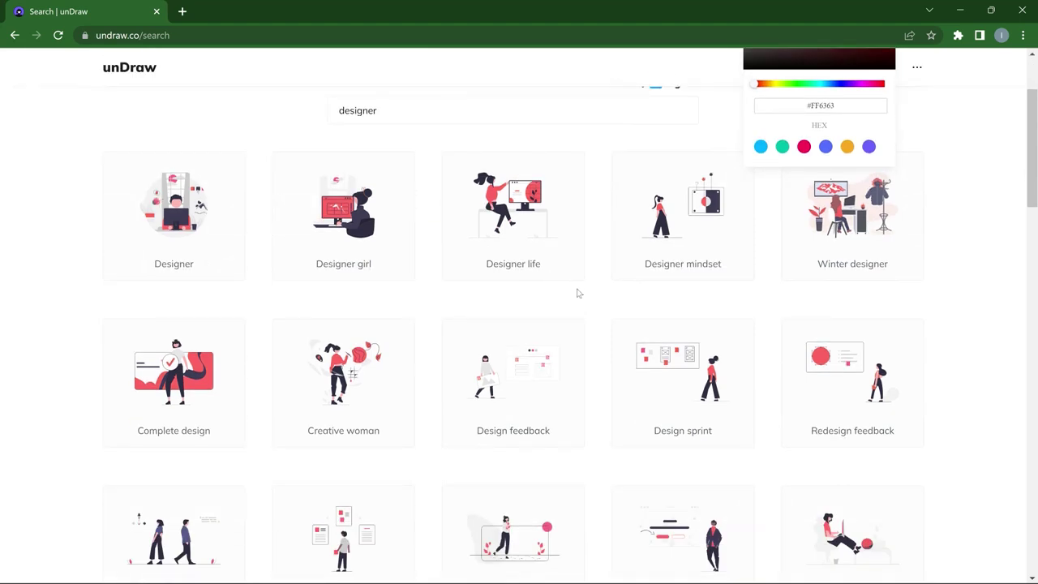
pyautogui.scroll(2, 577, 293)
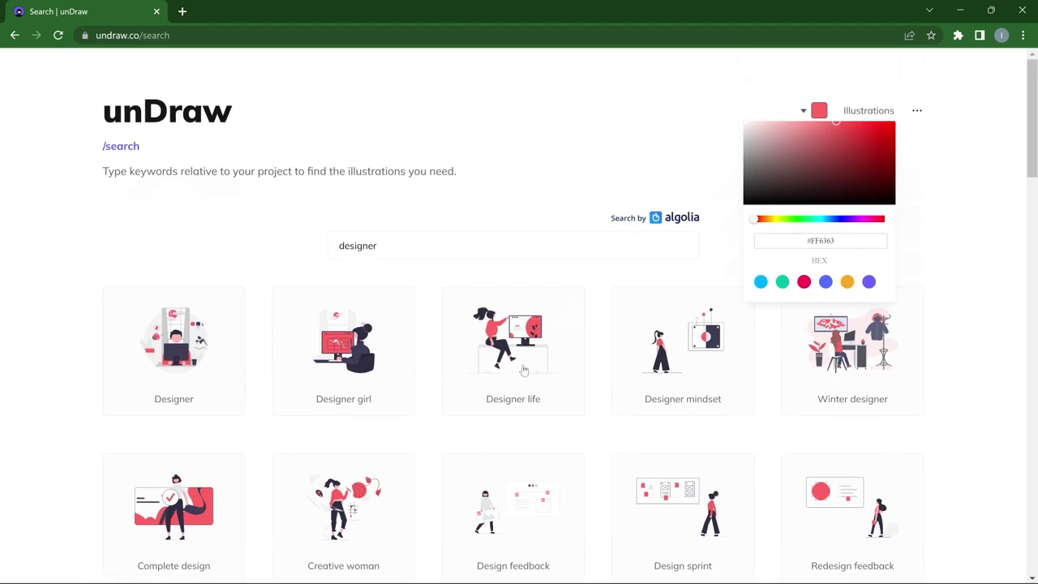
pyautogui.click(528, 352)
pyautogui.click(527, 352)
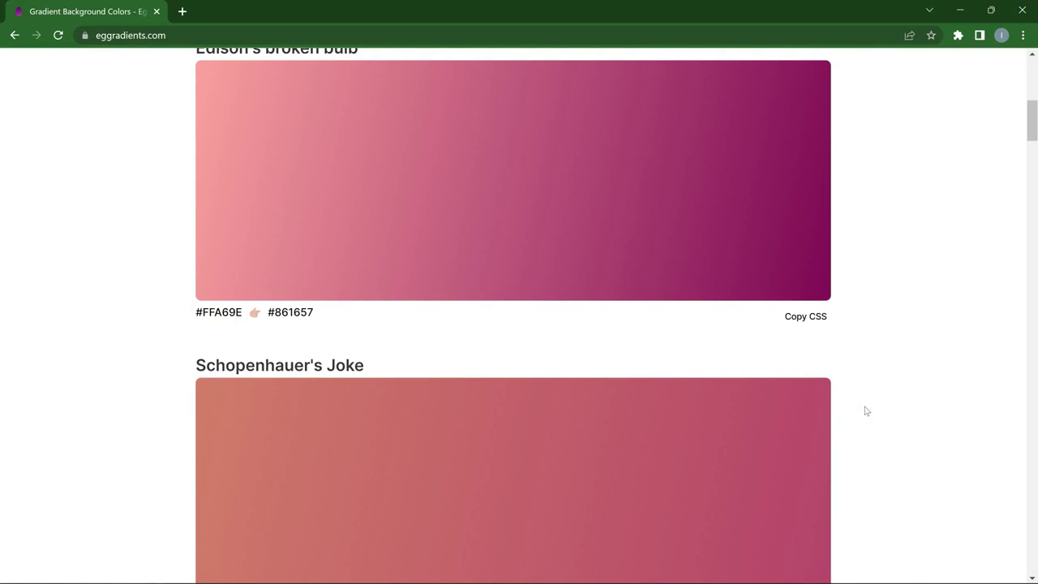
# Step: Scroll the eGGradients list down to Jack Dorsey's stock gradient (#380036 to #0CBABA)
pyautogui.scroll(-7, 800, 317)
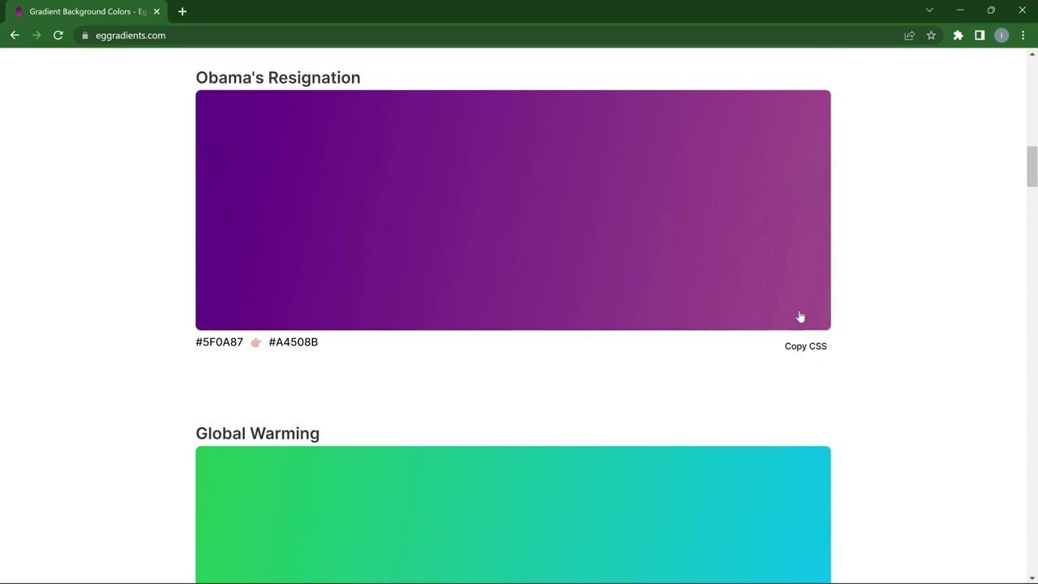
pyautogui.scroll(-6, 799, 317)
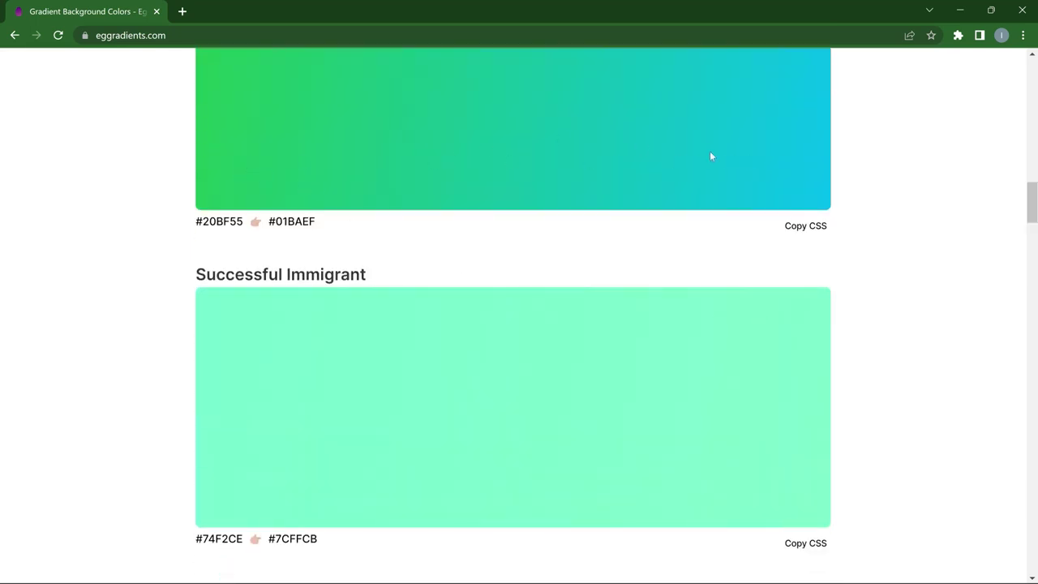
pyautogui.scroll(-5, 417, 164)
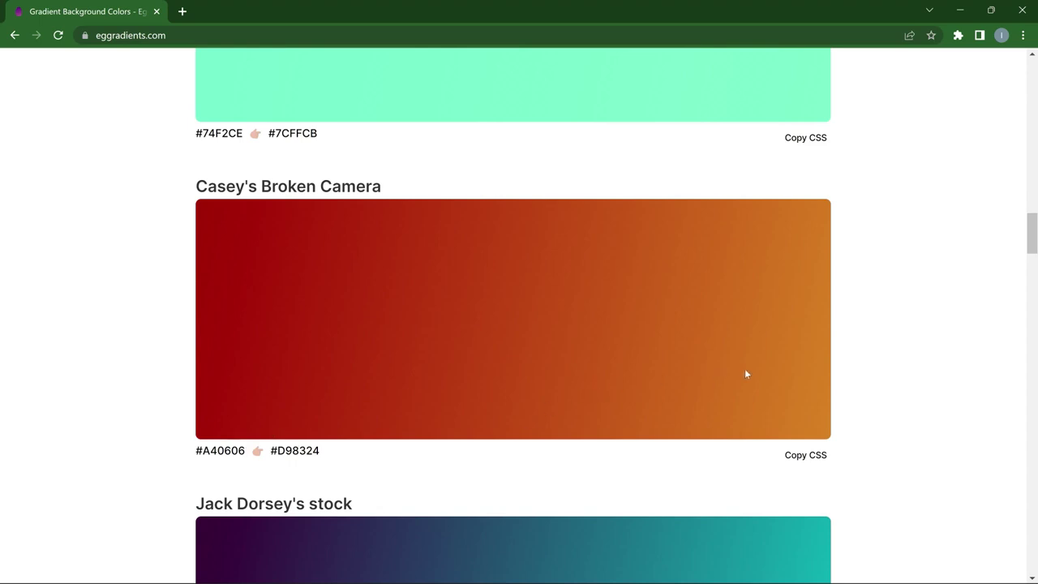
pyautogui.scroll(-2, 746, 373)
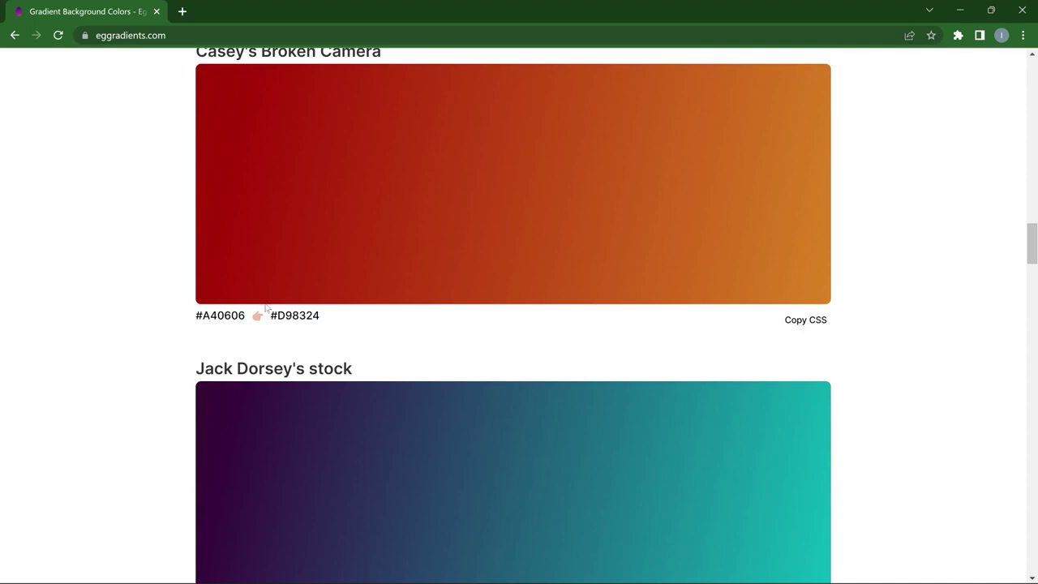
pyautogui.scroll(-2, 410, 317)
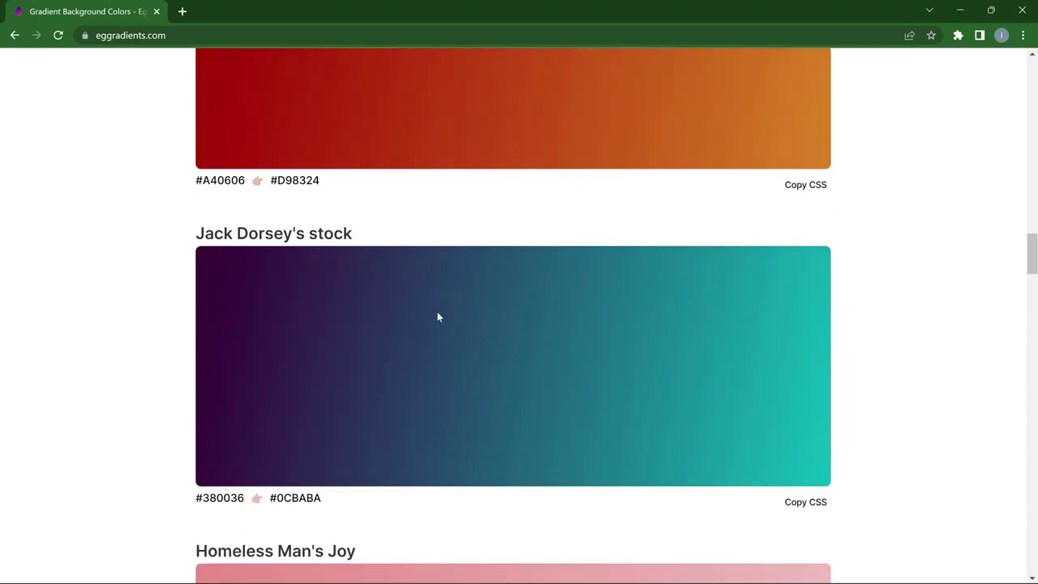
pyautogui.scroll(-2, 516, 315)
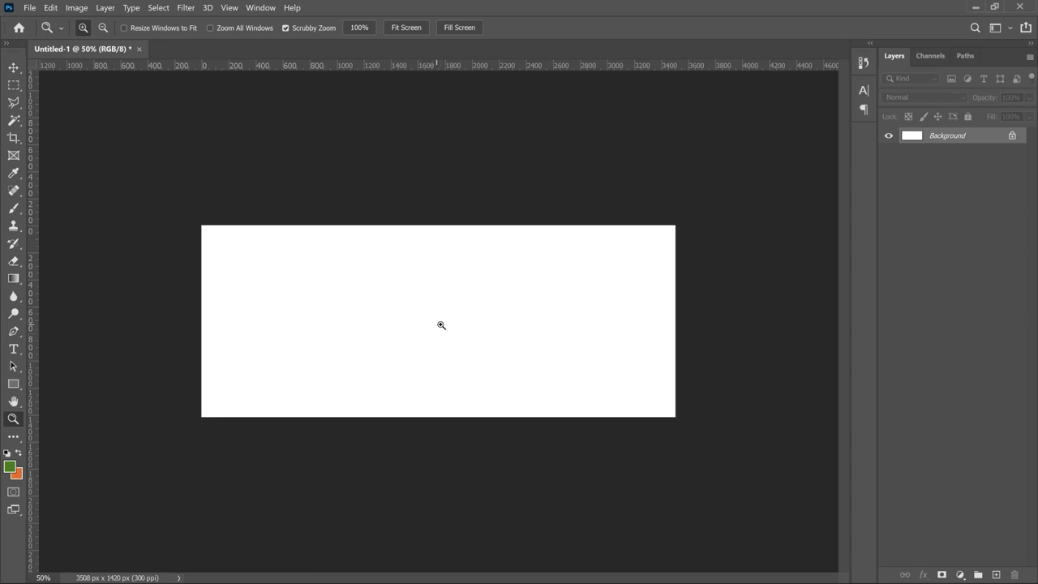
# Step: Add a Gradient Fill layer and start from the first Blues preset gradient
pyautogui.press('v')
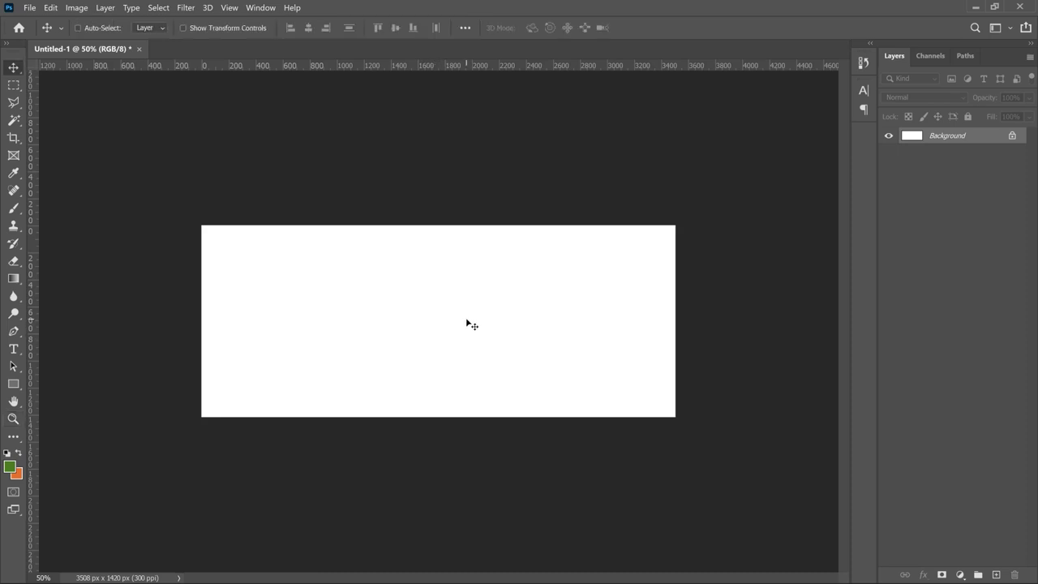
pyautogui.click(959, 574)
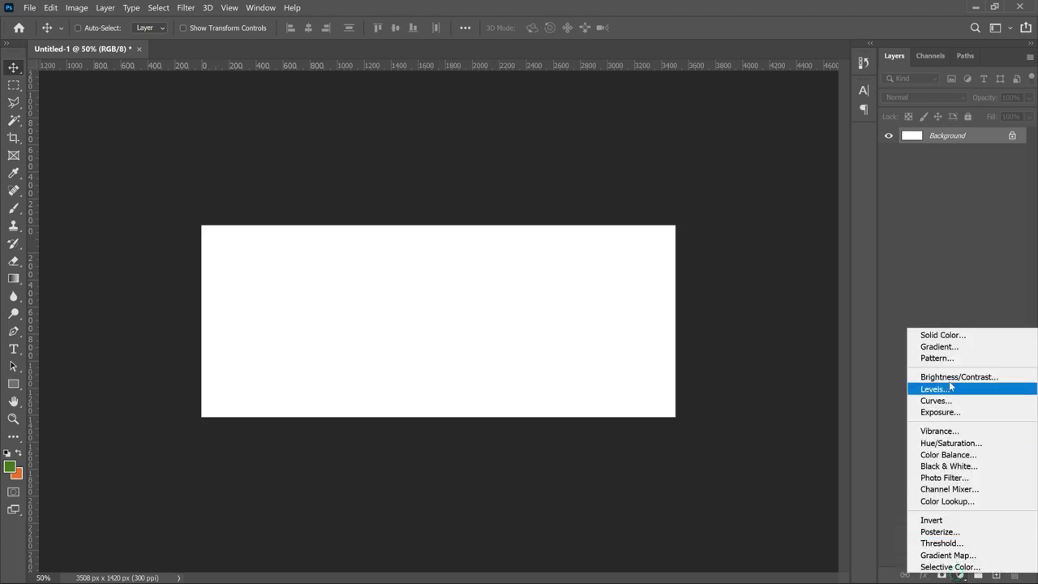
pyautogui.click(942, 347)
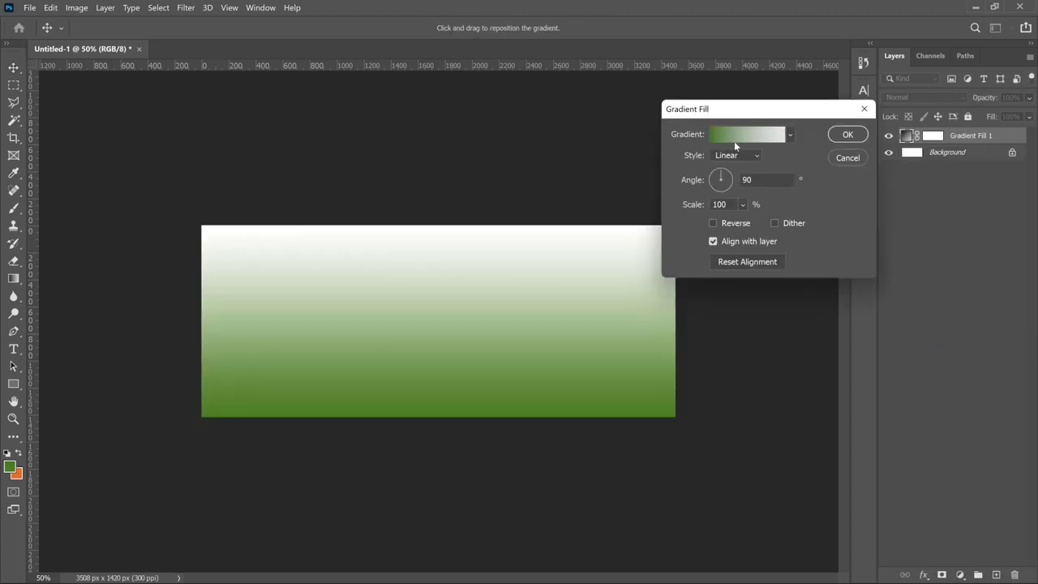
pyautogui.click(737, 137)
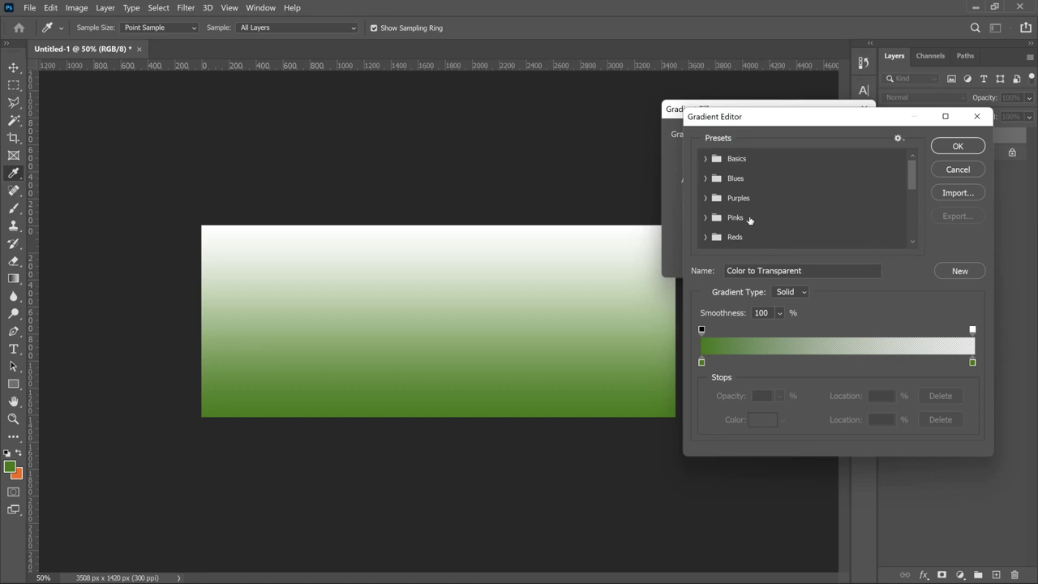
pyautogui.click(704, 179)
pyautogui.scroll(-1, 737, 201)
pyautogui.click(723, 176)
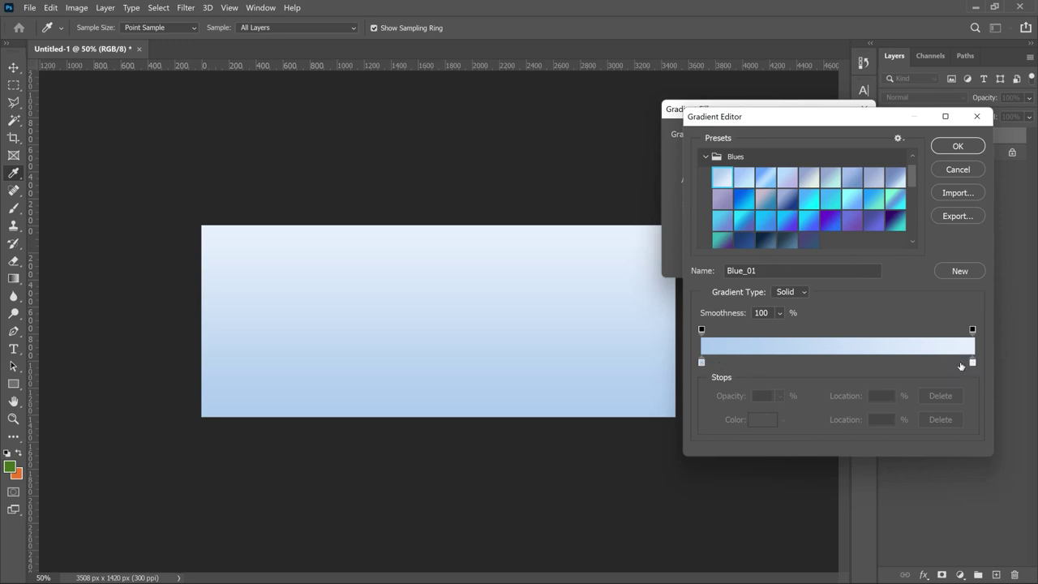
# Step: Set the gradient's starting colour stop to dark purple #380036, copied from eGGradients
pyautogui.click(701, 362)
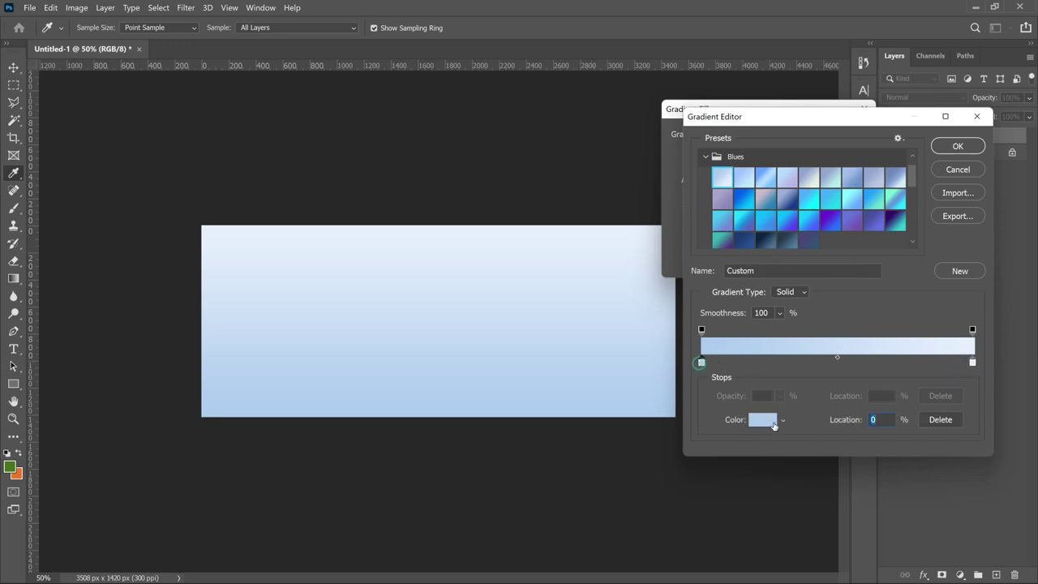
pyautogui.click(773, 423)
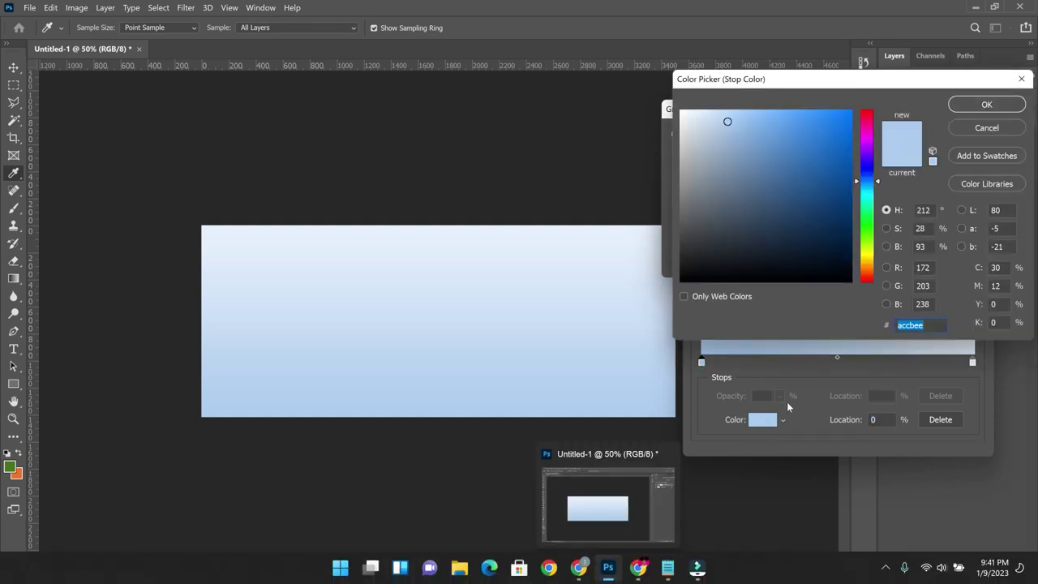
pyautogui.click(638, 567)
pyautogui.moveTo(249, 365); pyautogui.dragTo(198, 371)
pyautogui.hotkey('ctrl', 'c')
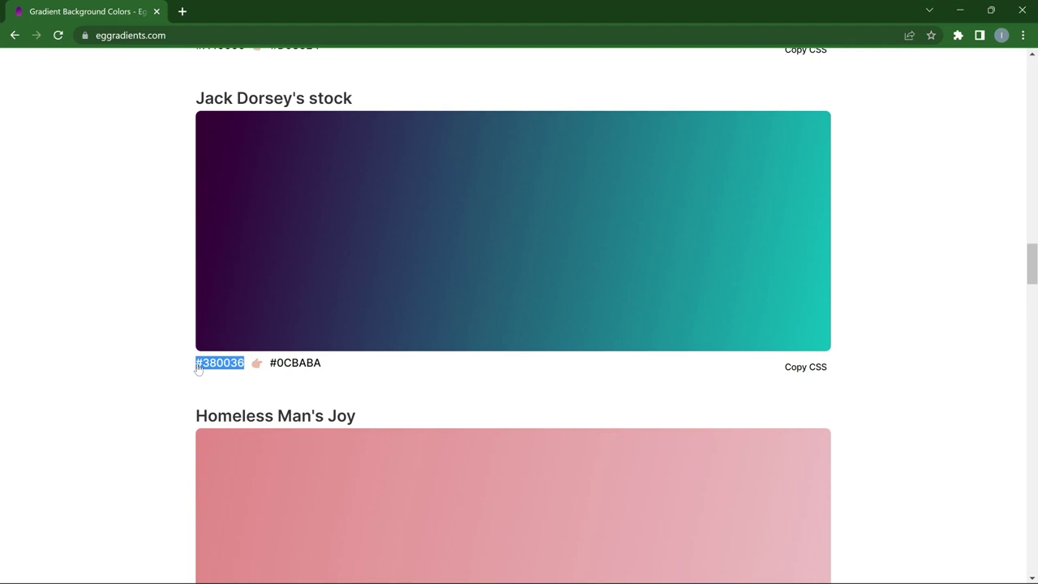
pyautogui.hotkey('alt', 'Tab')
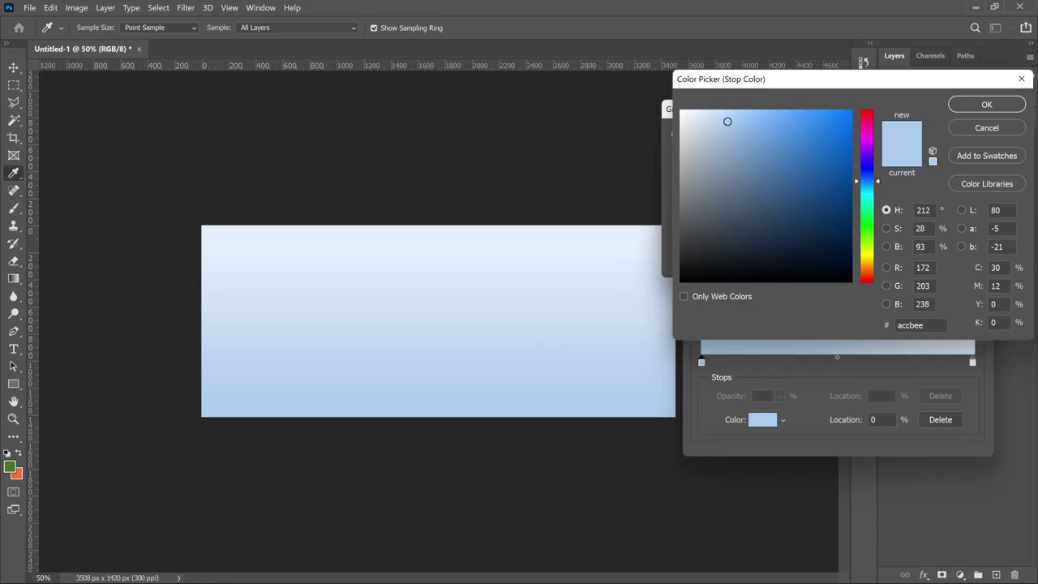
pyautogui.hotkey('ctrl', 'a')
pyautogui.hotkey('ctrl', 'v')
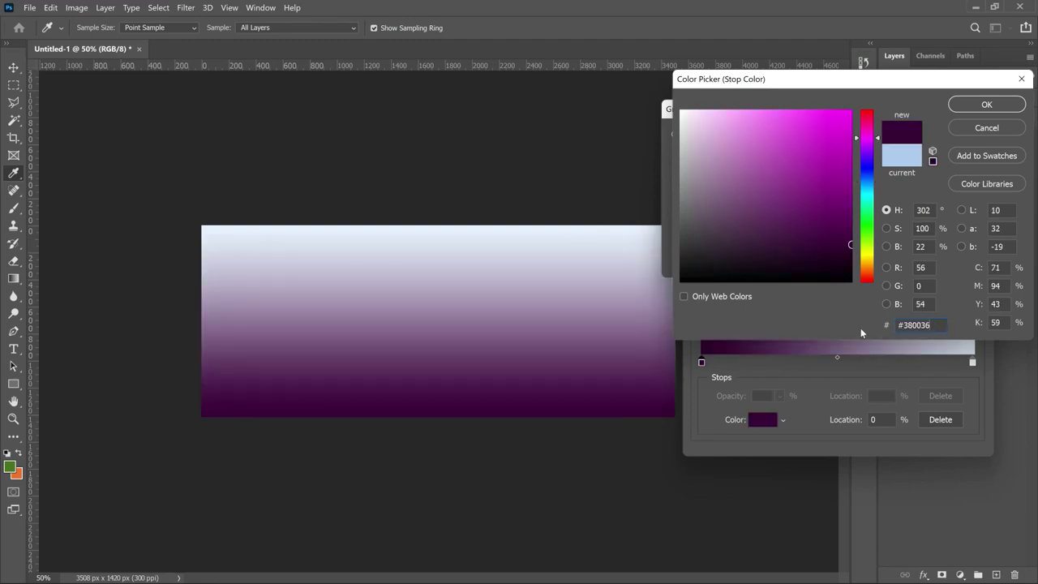
# Step: Set the ending colour stop to teal #0CBABA and confirm the purple-to-teal gradient
pyautogui.hotkey('alt', 'Tab')
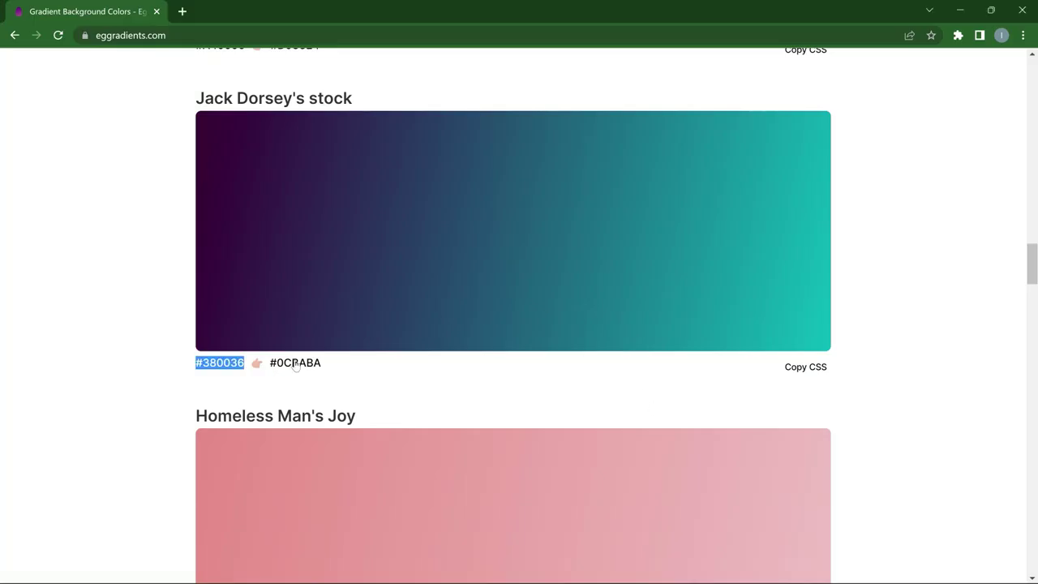
pyautogui.moveTo(328, 369); pyautogui.dragTo(270, 362)
pyautogui.hotkey('ctrl', 'c')
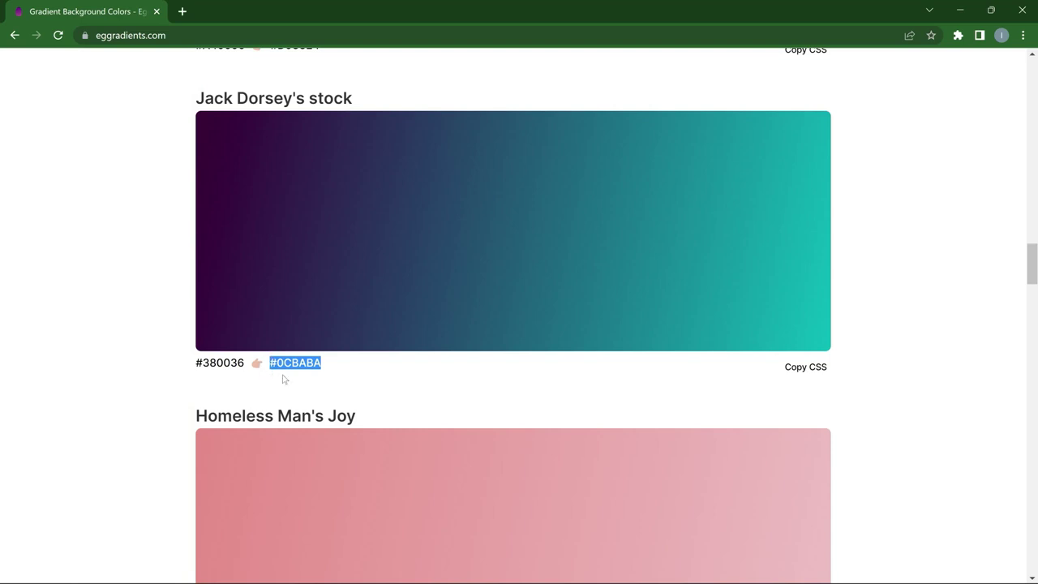
pyautogui.hotkey('alt', 'Tab')
pyautogui.click(973, 361)
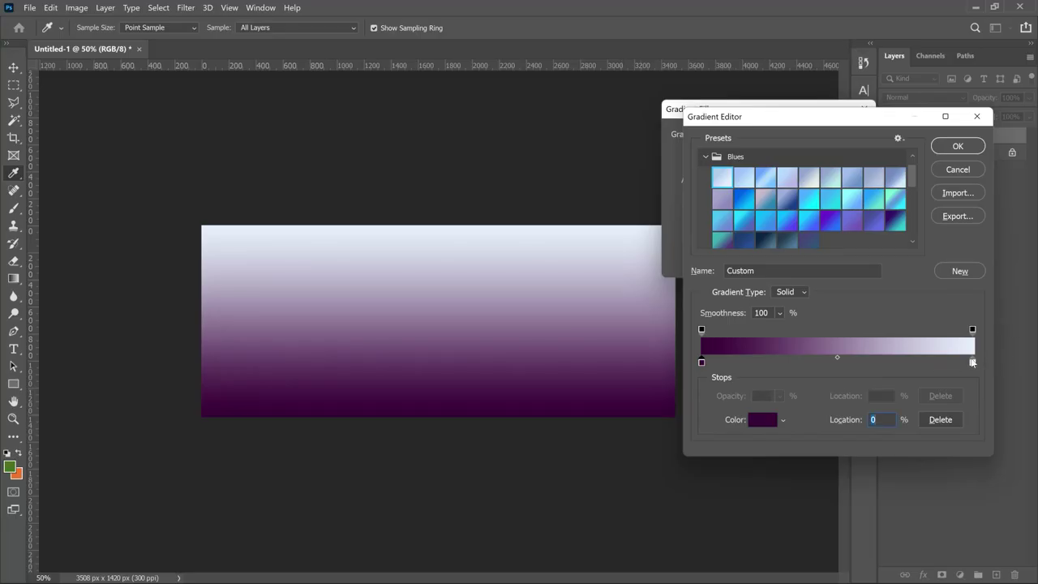
pyautogui.click(762, 419)
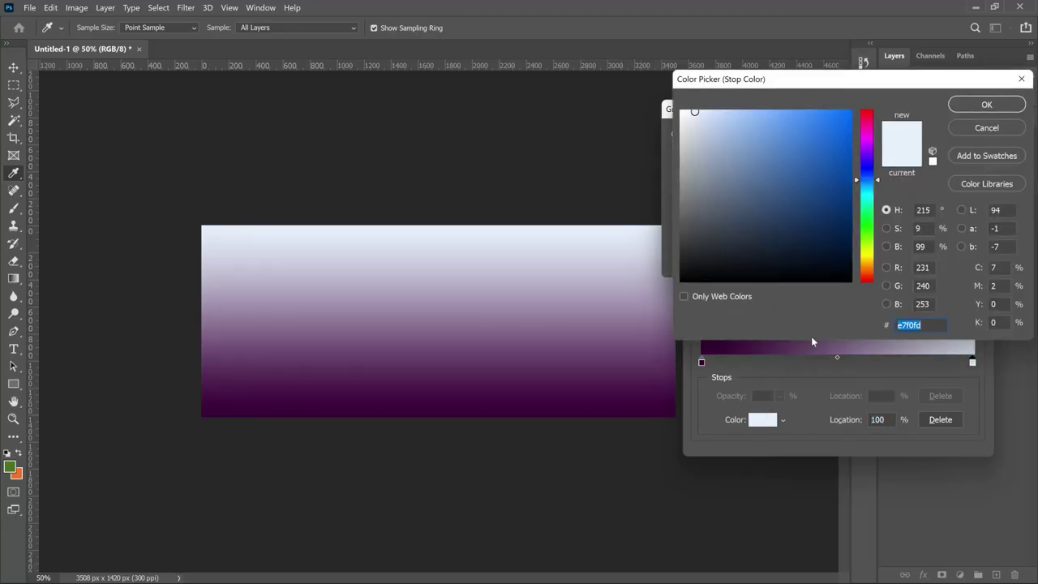
pyautogui.hotkey('ctrl', 'v')
pyautogui.click(986, 104)
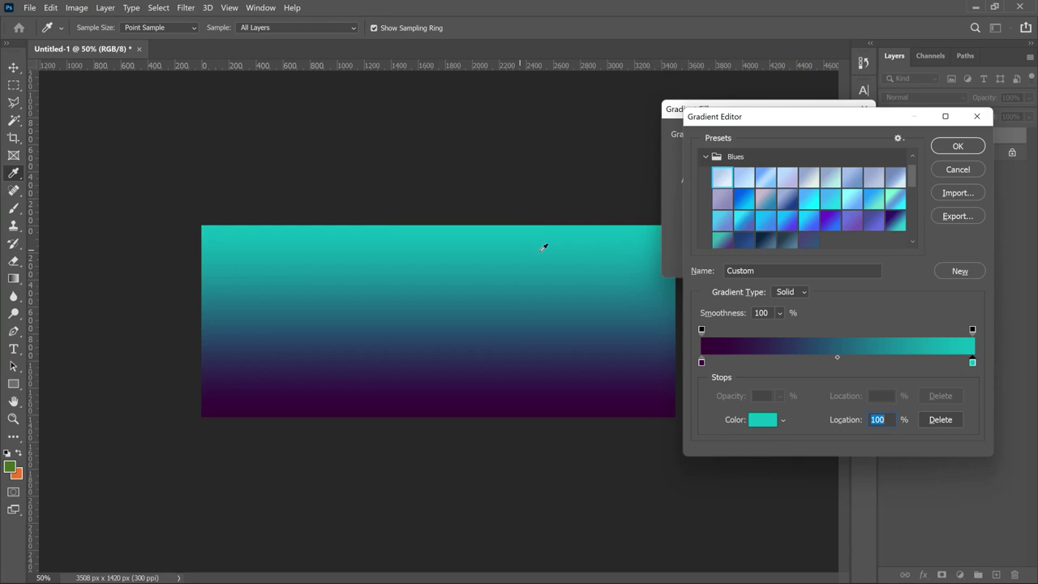
pyautogui.click(957, 146)
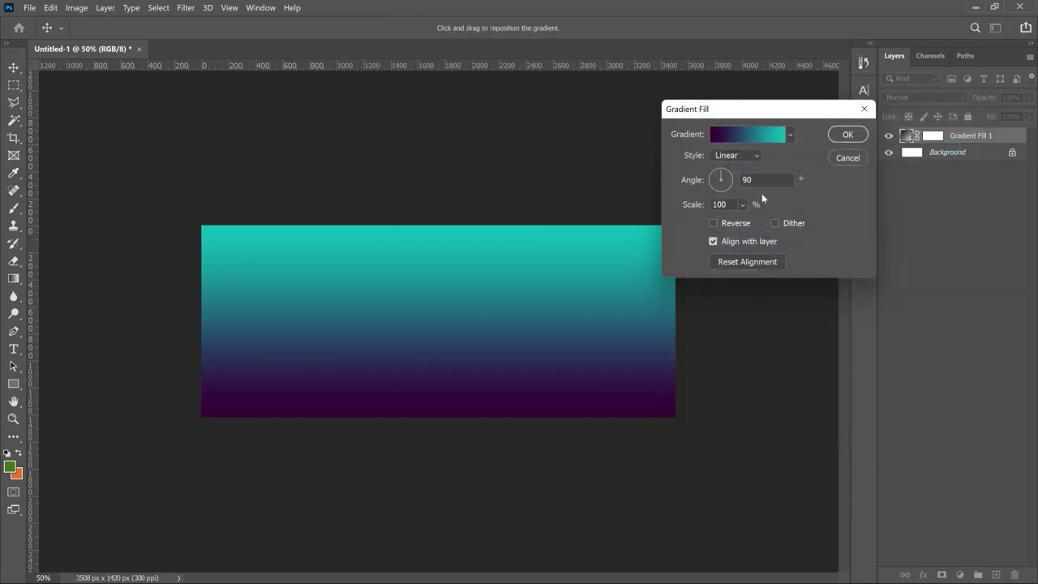
# Step: Set the gradient angle to 0° and scale to 144%, keeping purple on the left
pyautogui.click(721, 180)
pyautogui.write('0')
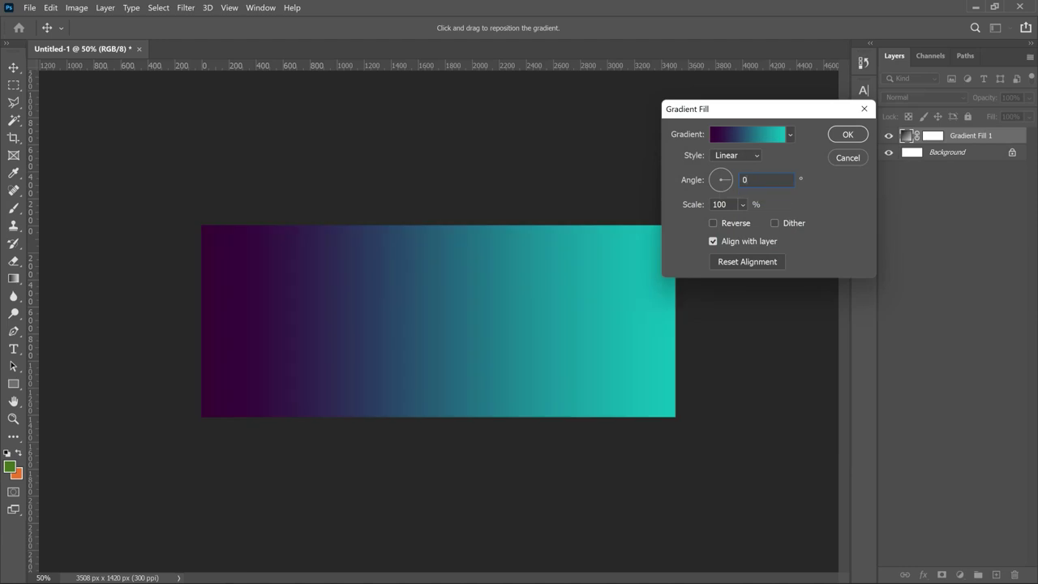
pyautogui.click(742, 205)
pyautogui.moveTo(750, 224); pyautogui.dragTo(755, 225)
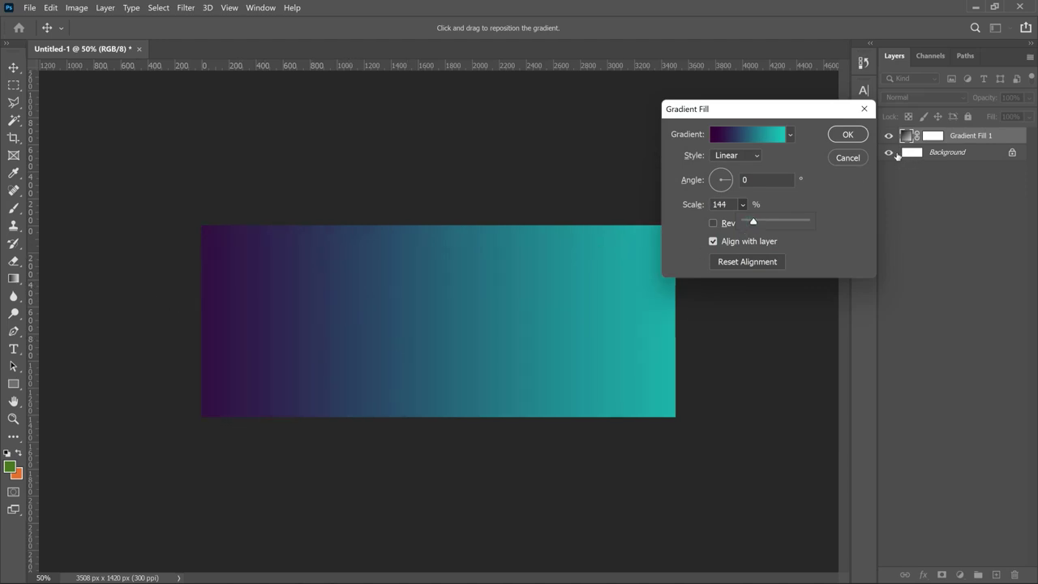
pyautogui.click(712, 223)
pyautogui.click(712, 223)
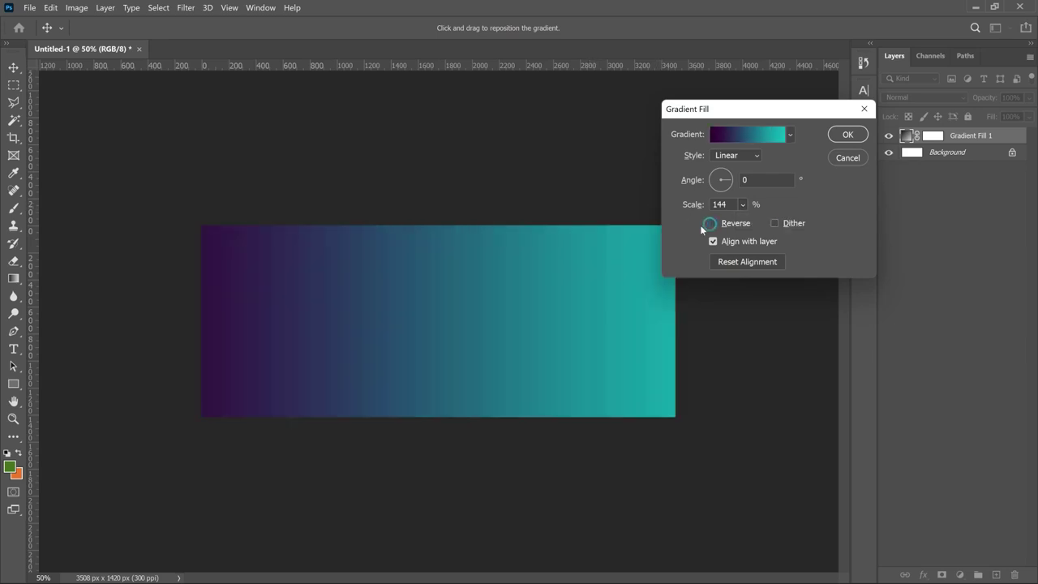
pyautogui.press('Return')
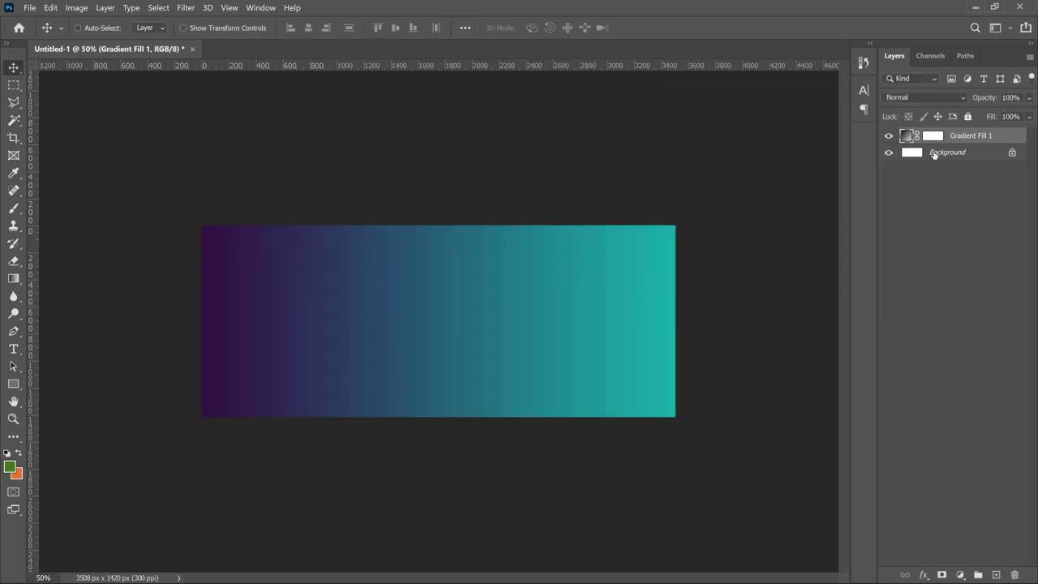
# Step: Reopen the Gradient Fill's editor and save the purple-to-teal gradient as a new preset
pyautogui.doubleClick(908, 138)
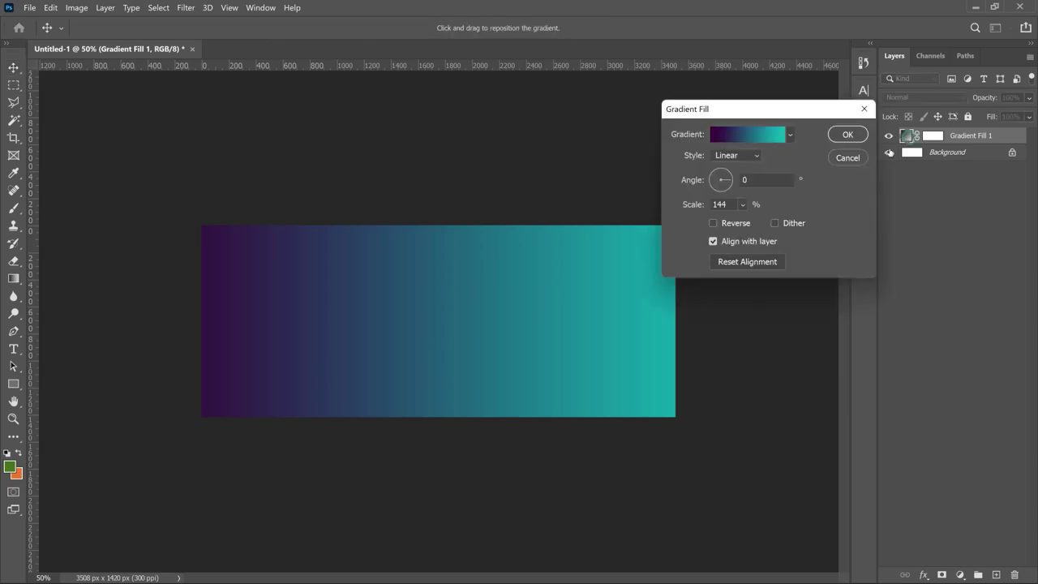
pyautogui.click(755, 144)
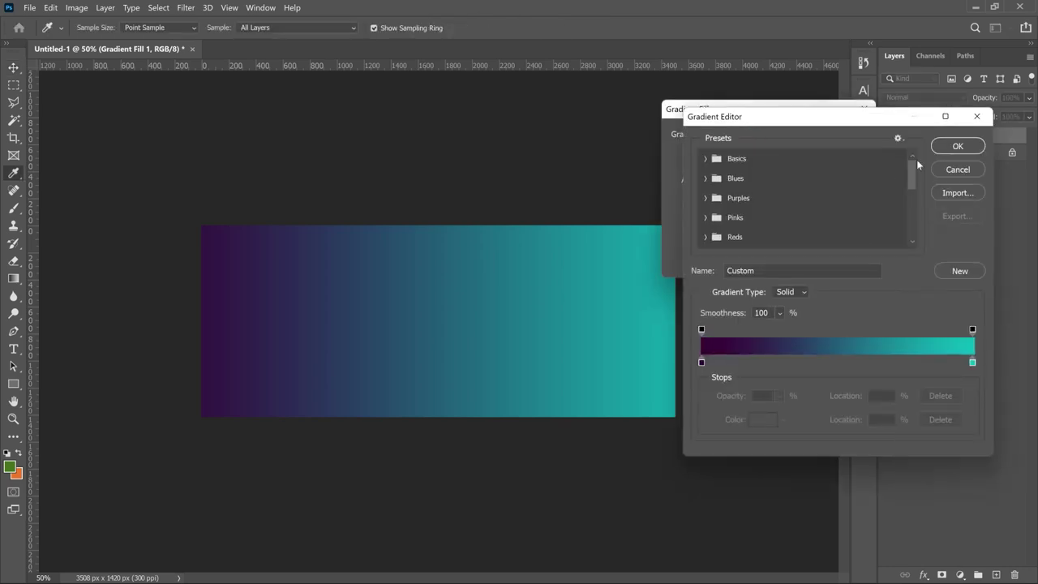
pyautogui.moveTo(912, 188); pyautogui.dragTo(908, 238)
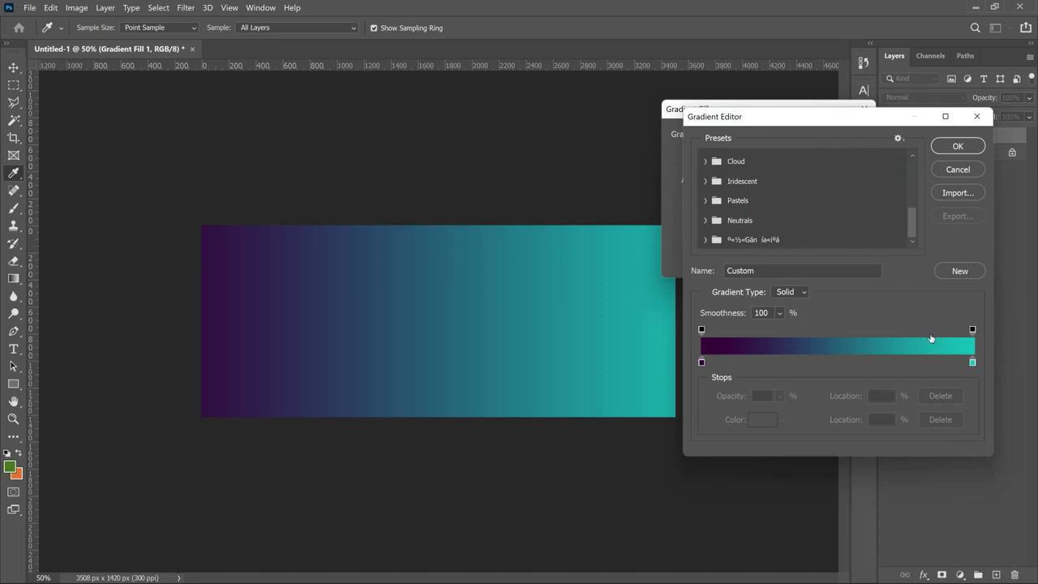
pyautogui.click(959, 273)
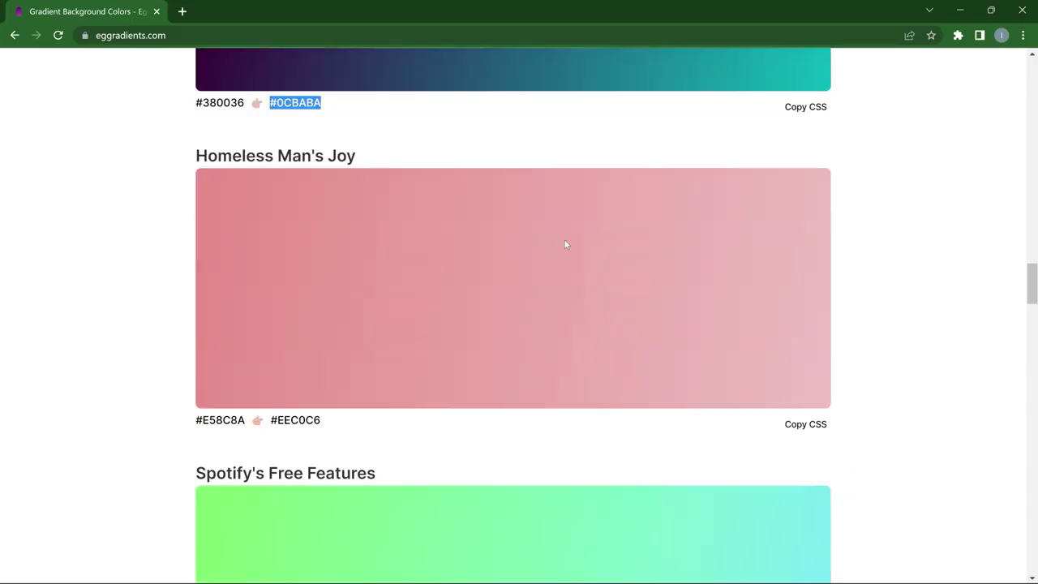
# Step: Scroll through the eggradients.com gradient catalogue before moving to mockups-design.com
pyautogui.scroll(-12, 564, 243)
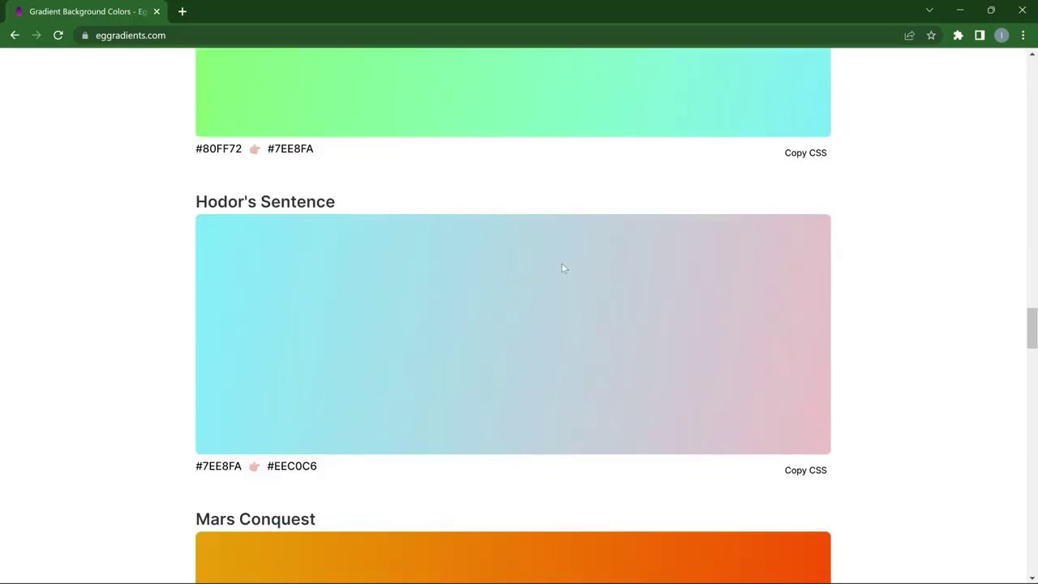
pyautogui.scroll(-6, 566, 272)
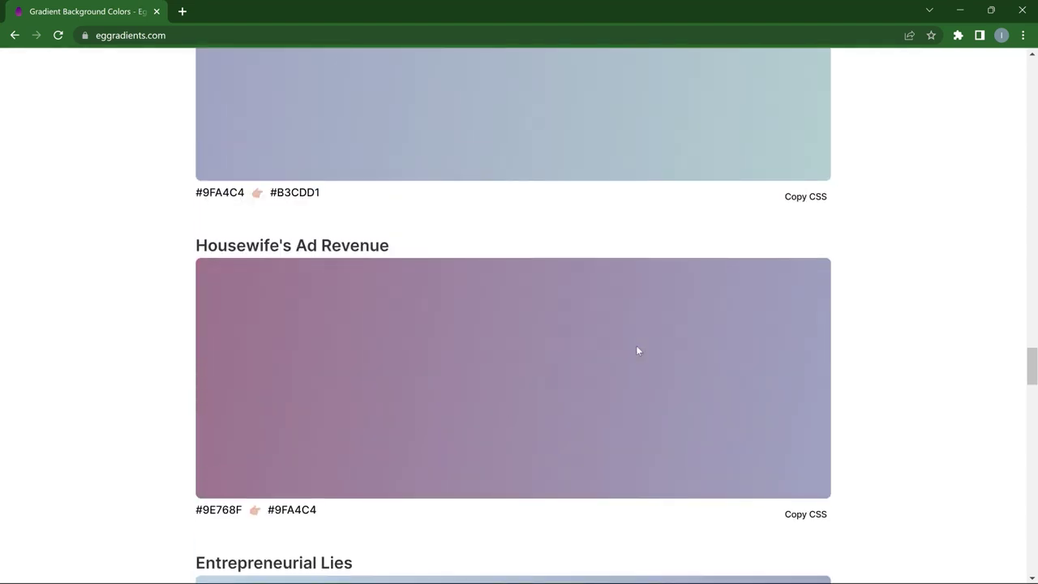
pyautogui.scroll(3, 638, 350)
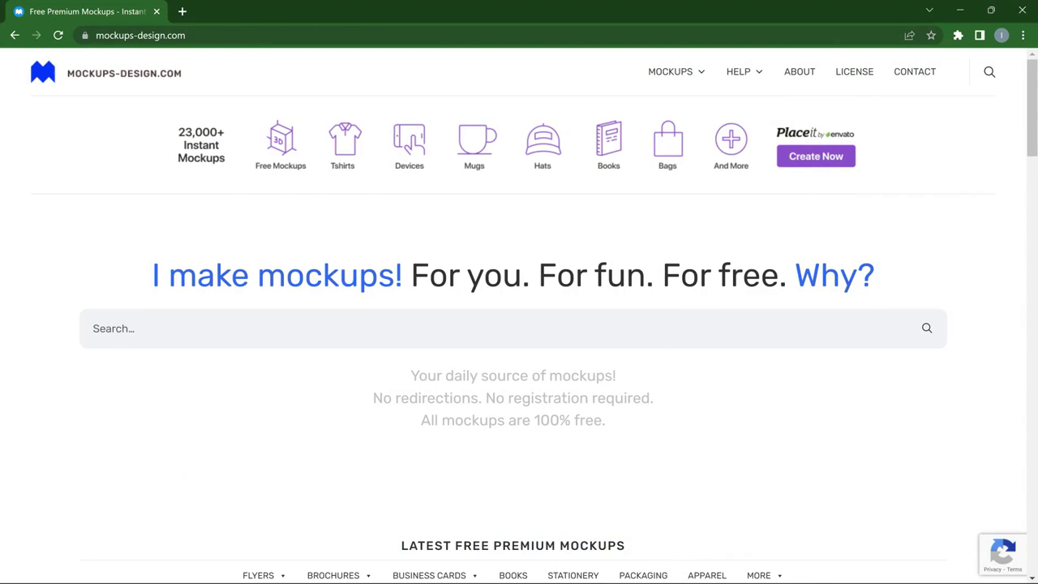
# Step: Open the PACKAGING category on mockups-design.com and browse its free packaging mockups
pyautogui.scroll(-3, 929, 398)
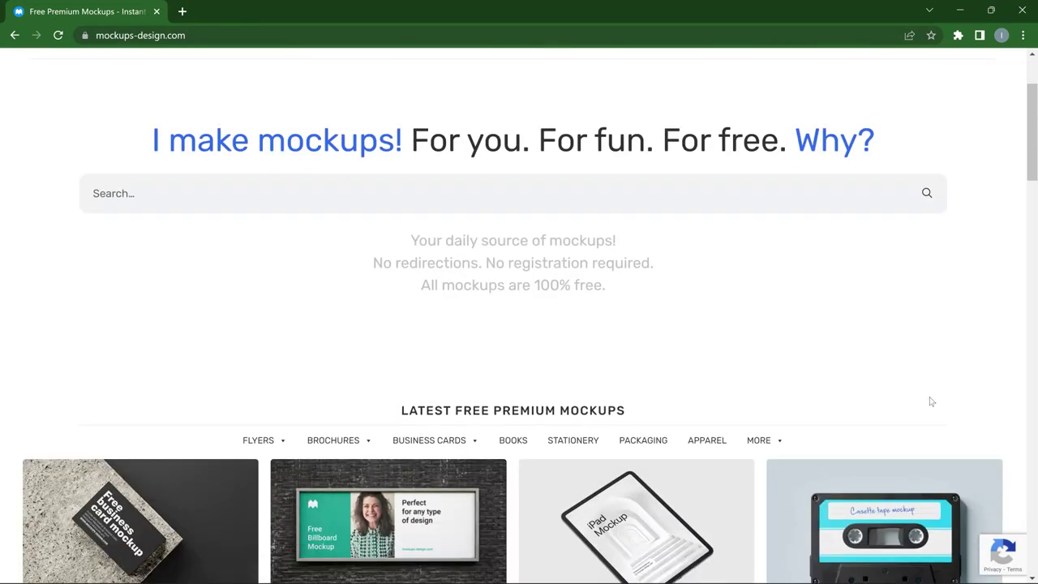
pyautogui.scroll(-2, 929, 402)
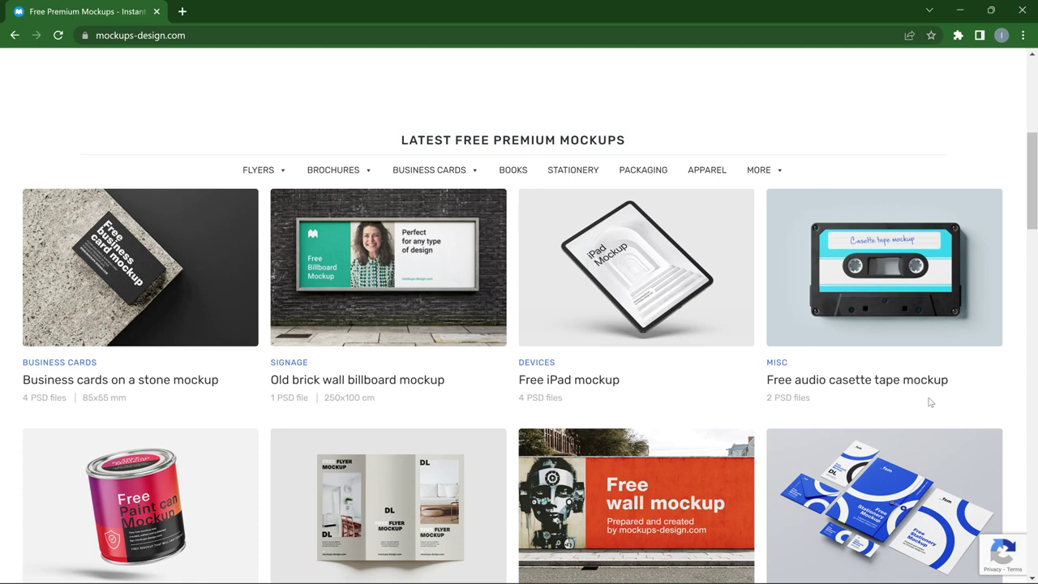
pyautogui.click(641, 168)
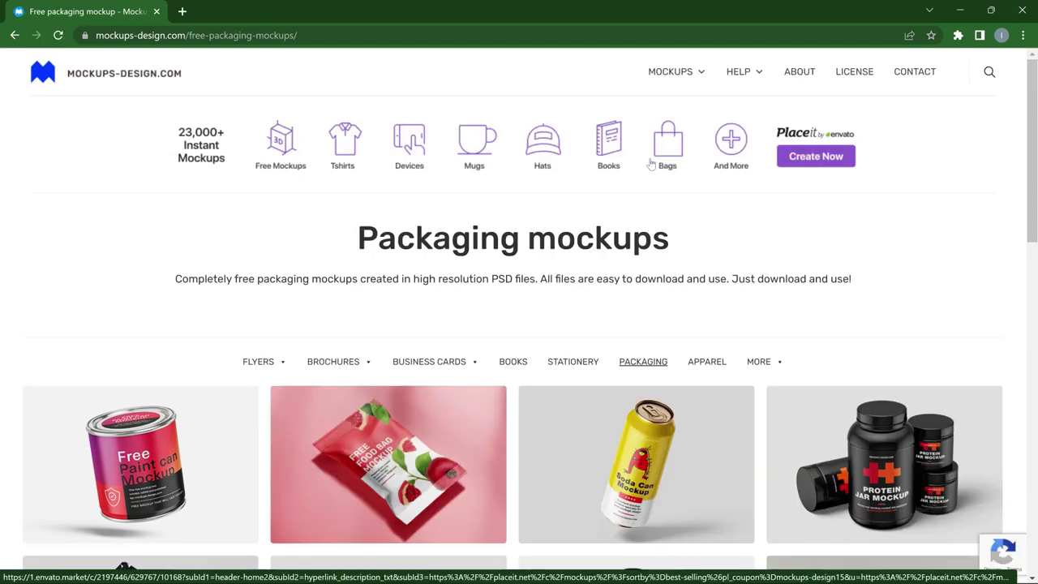
pyautogui.scroll(-2, 882, 175)
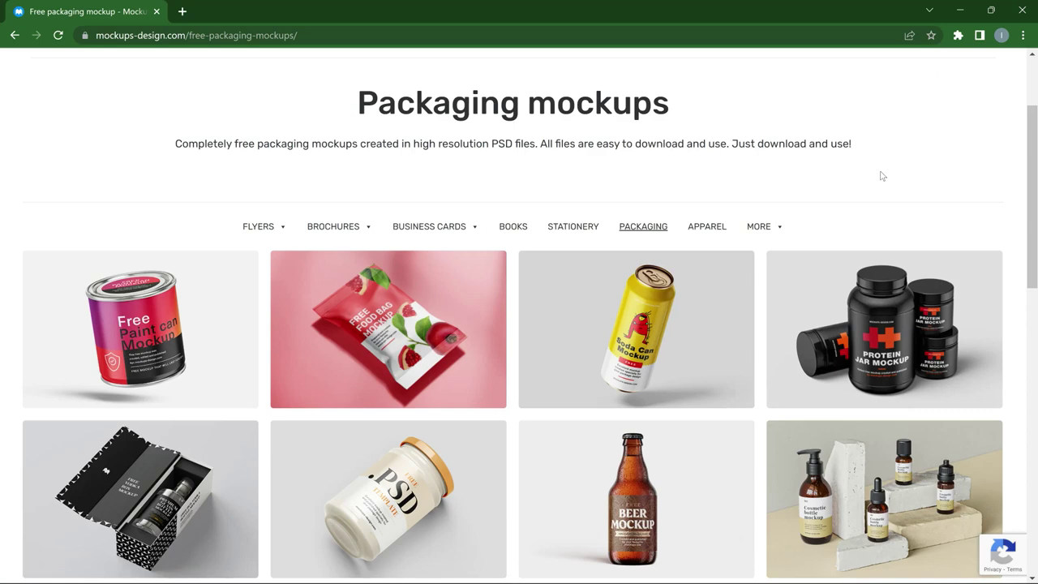
pyautogui.scroll(-5, 882, 175)
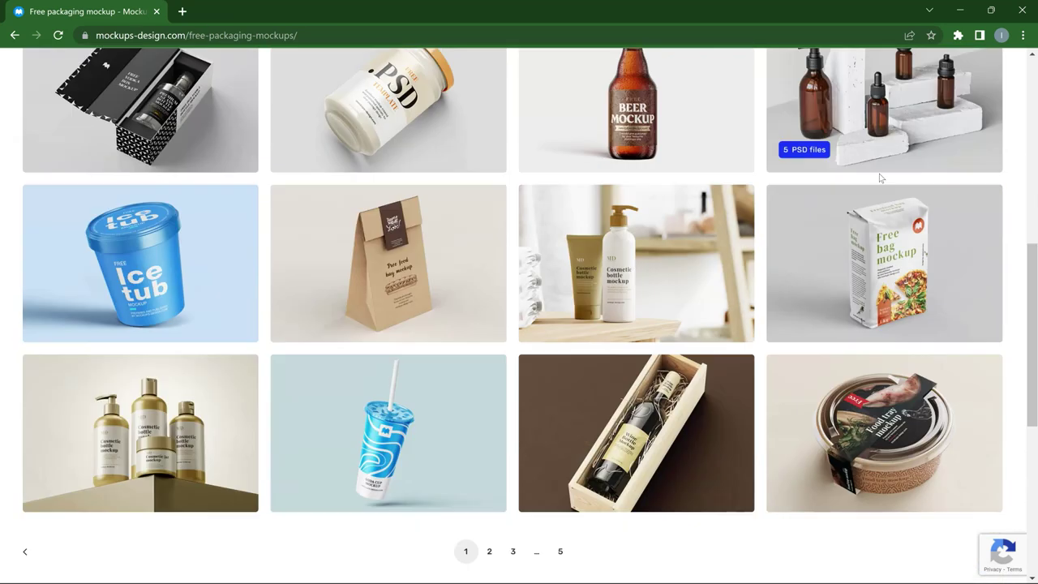
pyautogui.scroll(-2, 881, 177)
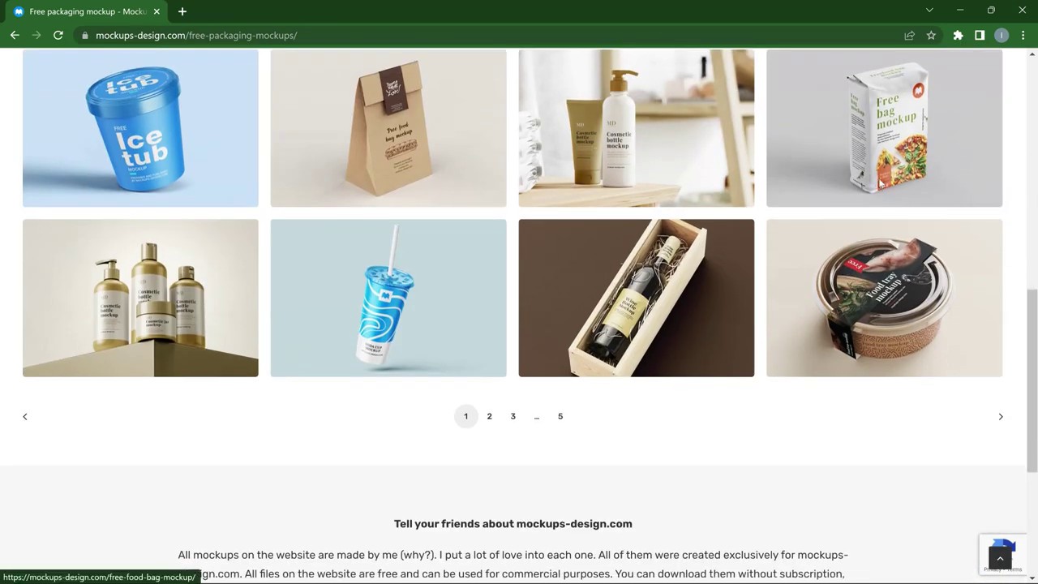
pyautogui.scroll(5, 880, 183)
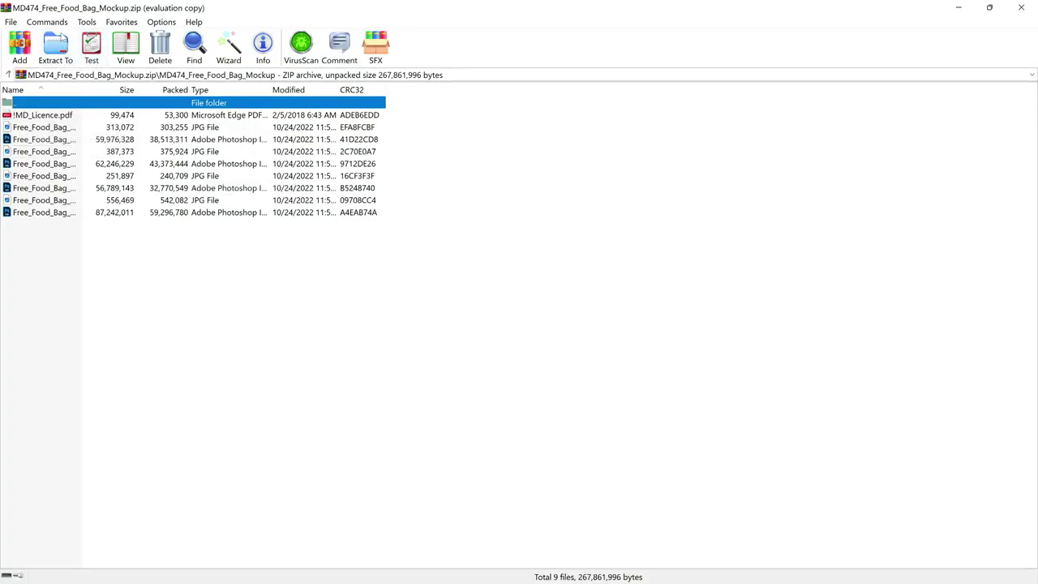
# Step: Open Free_Food_Bag_Mockup_1.psd from the WinRAR archive in Photoshop
pyautogui.doubleClick(38, 141)
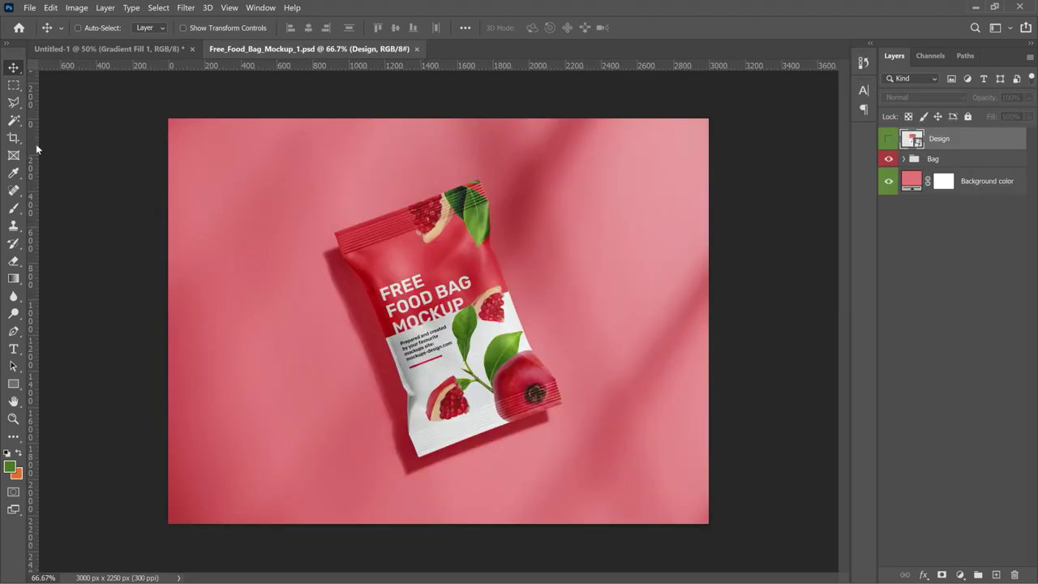
# Step: Draw a green rectangle over the top of the Design smart object artwork and save it
pyautogui.doubleClick(920, 146)
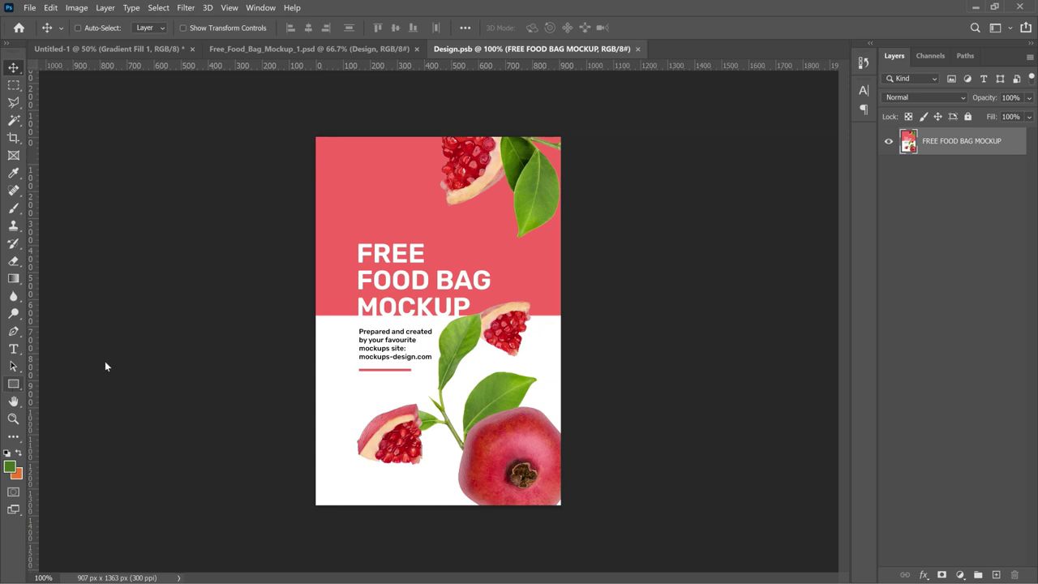
pyautogui.click(13, 384)
pyautogui.moveTo(285, 108); pyautogui.dragTo(614, 317)
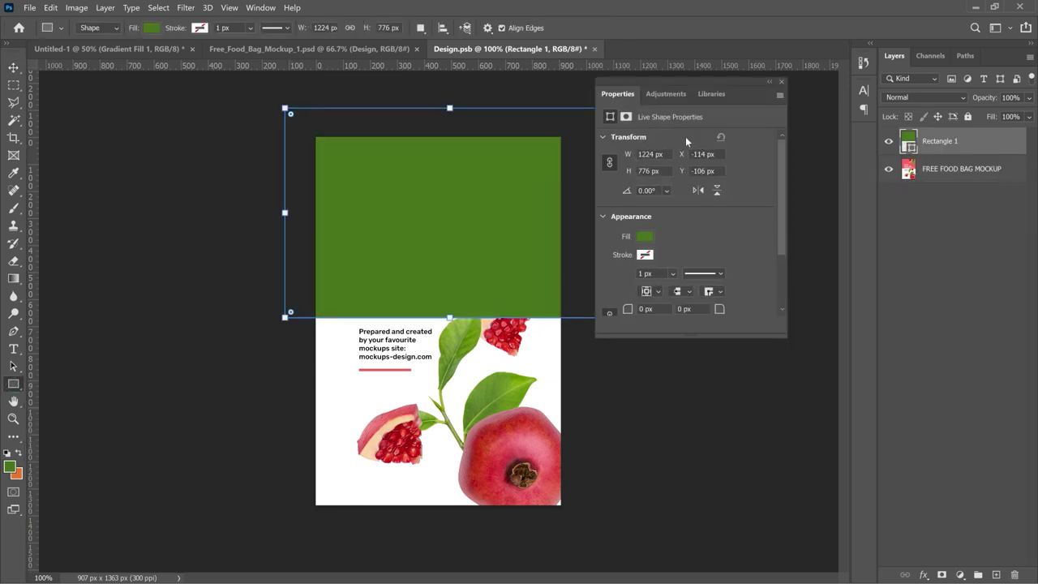
pyautogui.hotkey('ctrl', 's')
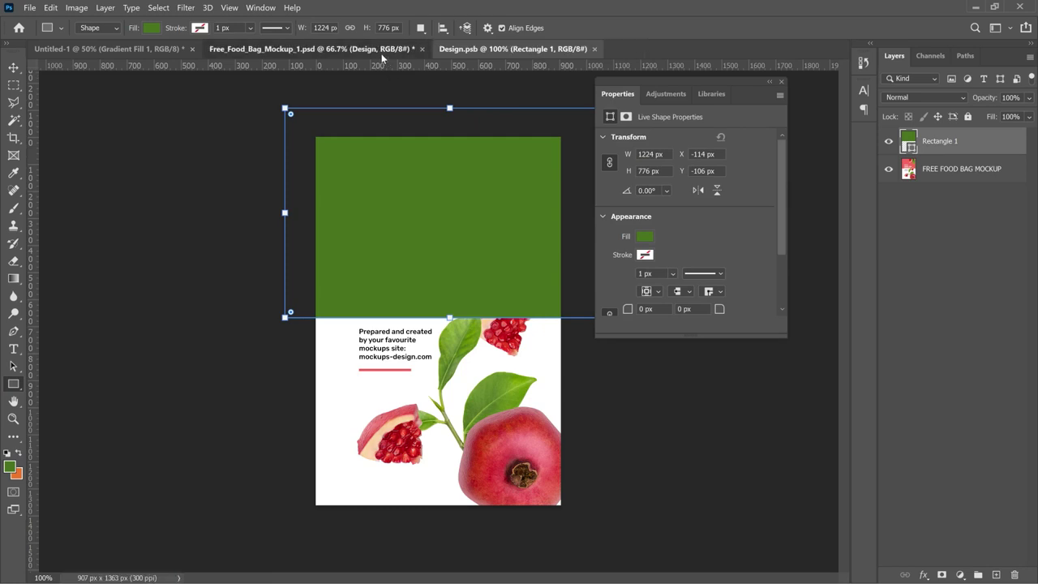
# Step: Compare the Design and food bag mockup documents to check the green upper half
pyautogui.click(381, 54)
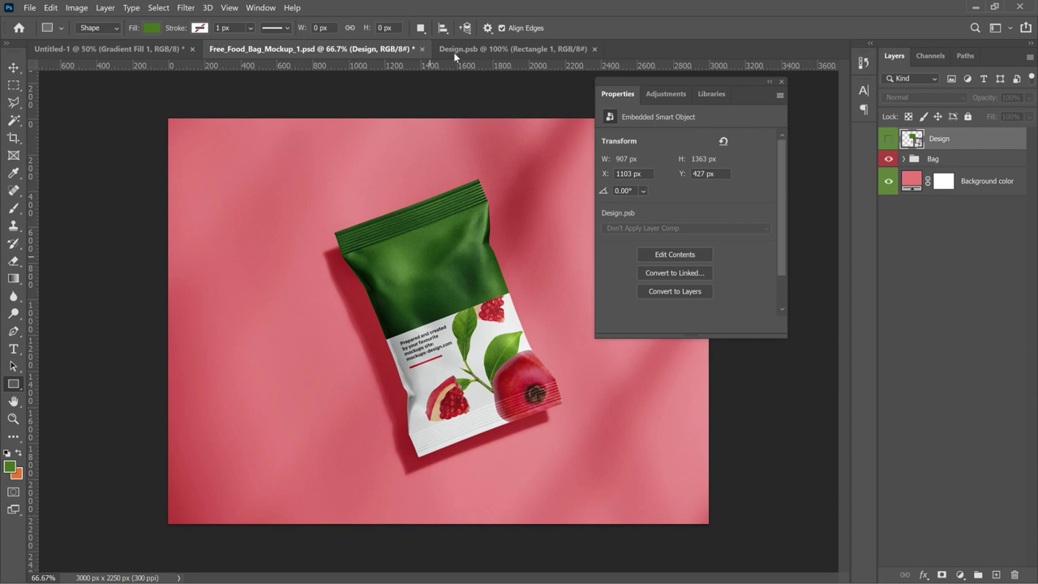
pyautogui.click(508, 48)
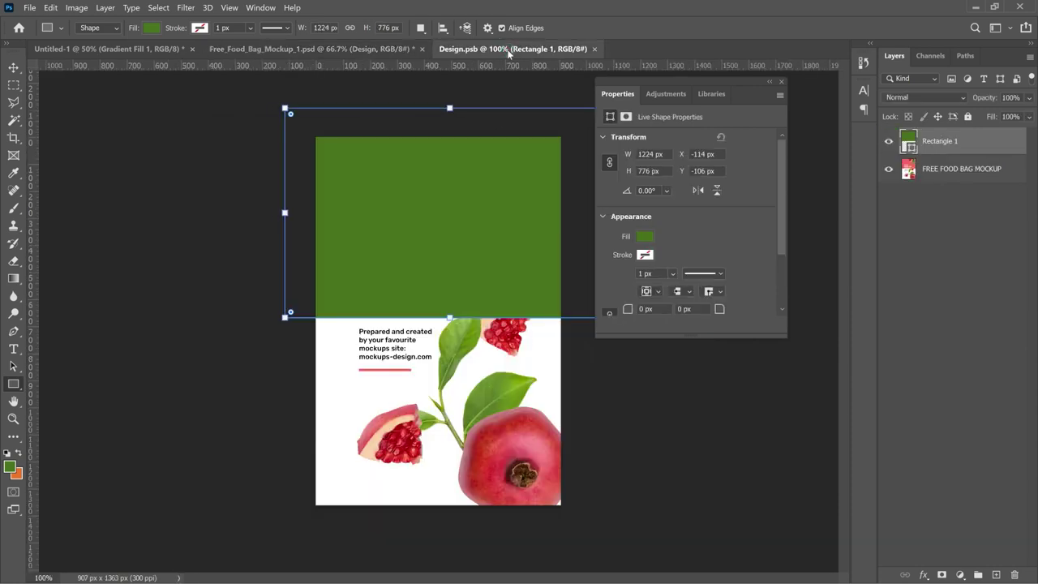
pyautogui.click(312, 49)
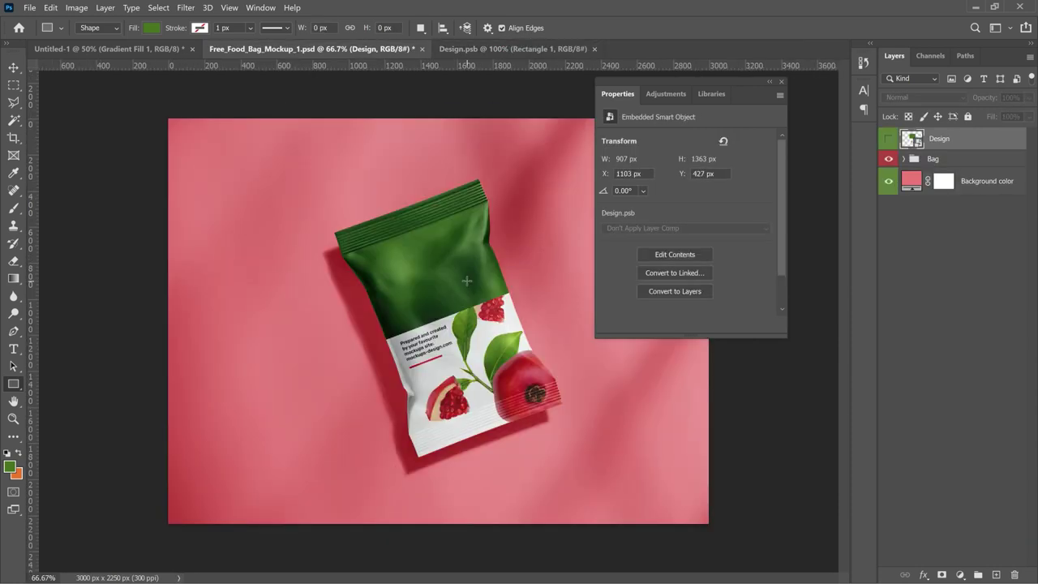